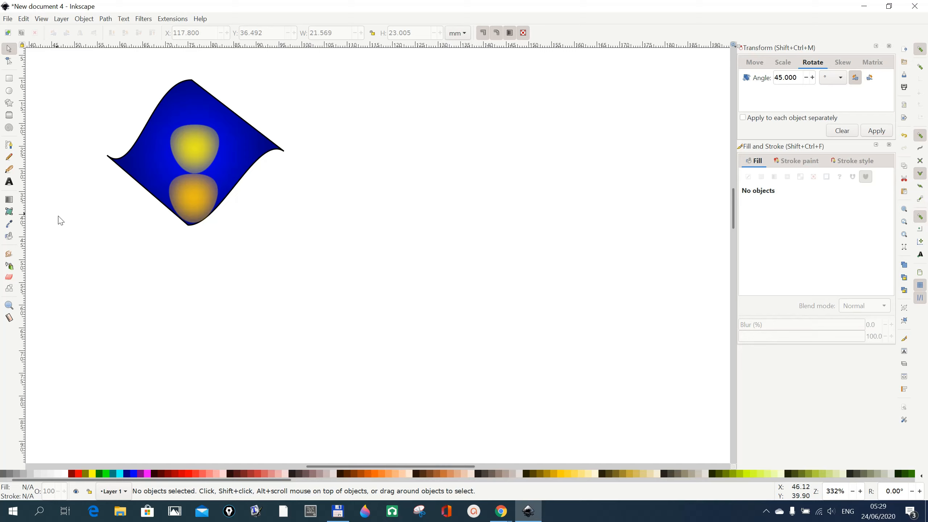
Draw a yellow rectangle about 18.6 by 20.4 mm beside the blue shape and shorten it to about 19.4 mm high
left_click(9, 80)
mouse_move(367, 199)
left_mouse_down()
mouse_move(384, 245)
mouse_move(418, 291)
mouse_move(447, 303)
mouse_move(452, 291)
left_mouse_up()
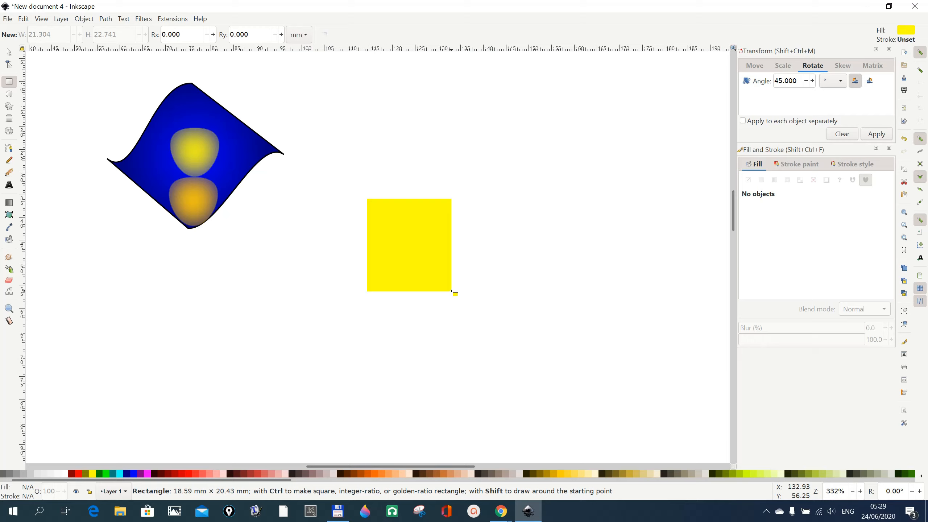
left_click_drag(451, 291, 452, 291)
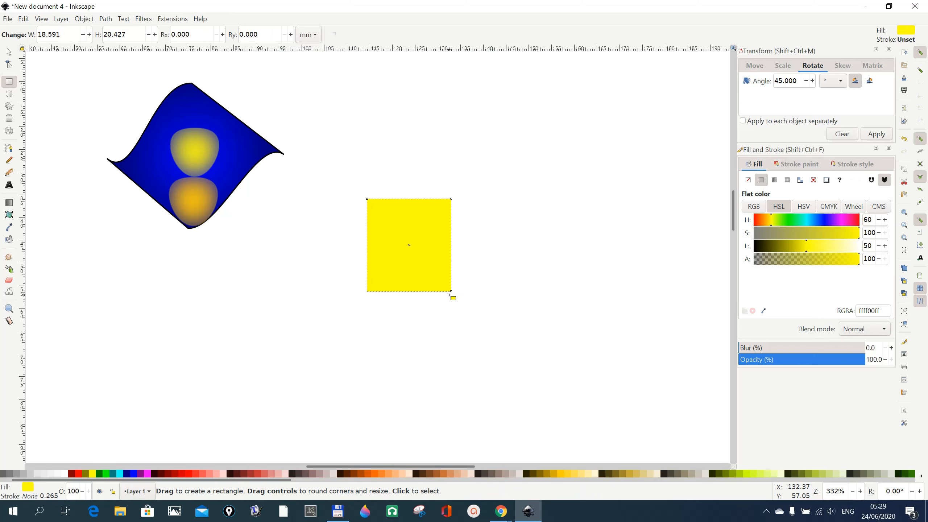
left_click(9, 54)
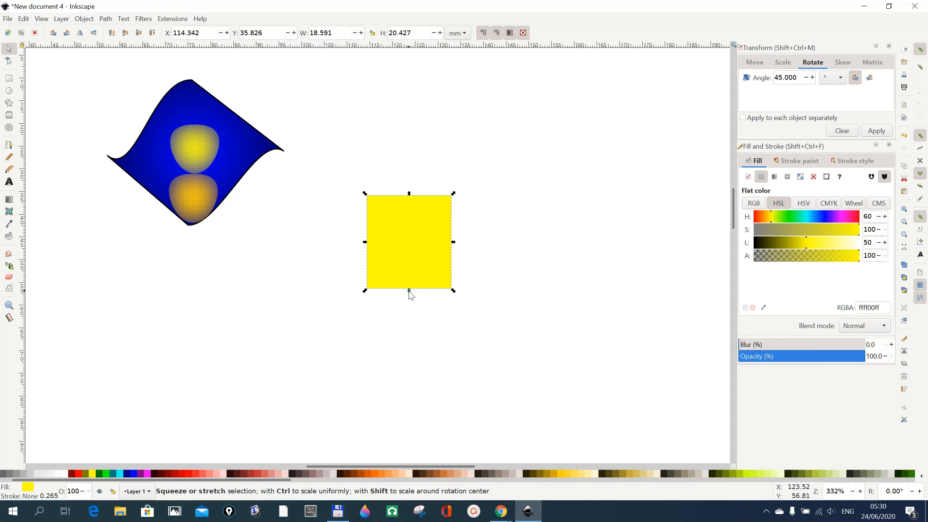
left_click_drag(409, 292, 409, 290)
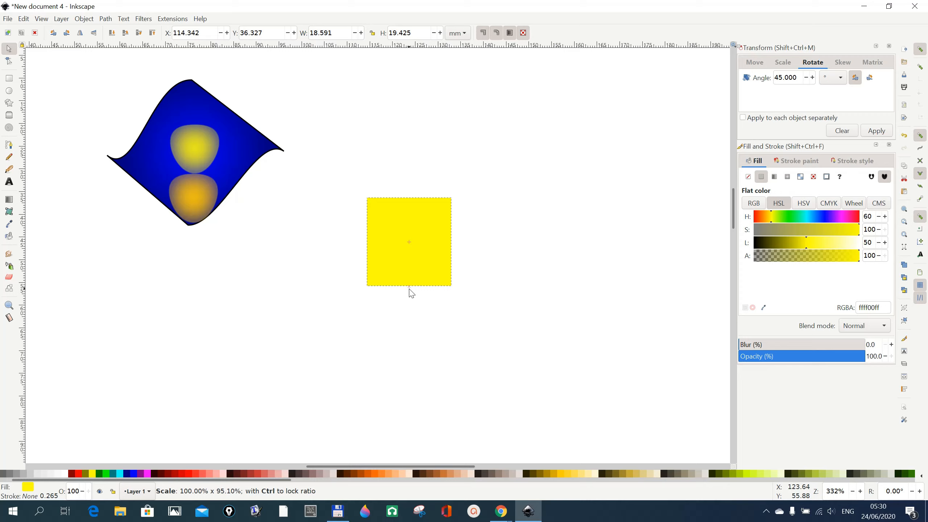
left_click_drag(410, 290, 410, 289)
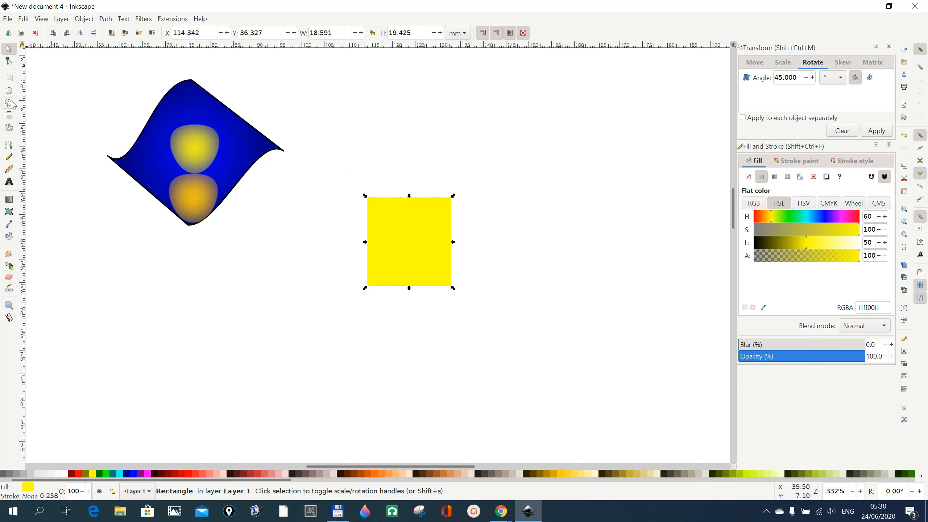
Trace the yellow rectangle corner to corner with the Bezier pen as a closed four-node outline
left_click(9, 145)
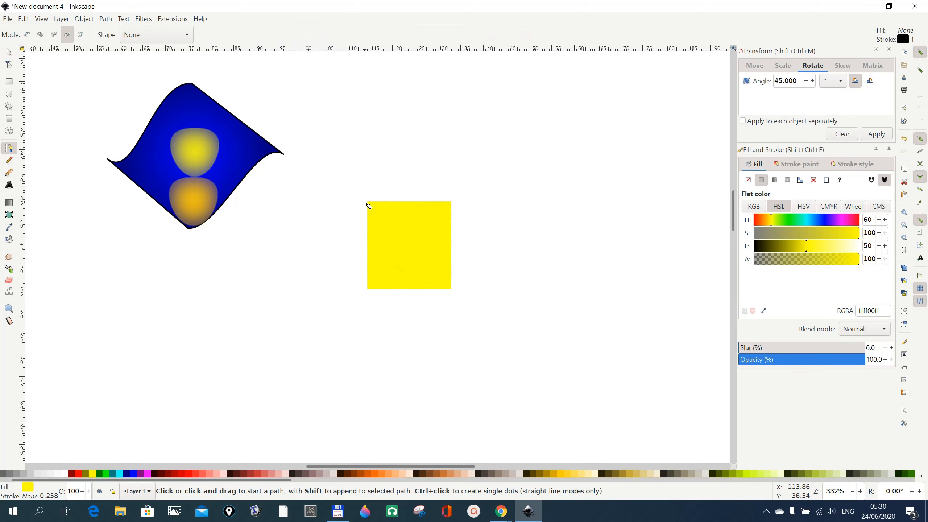
left_click(367, 202)
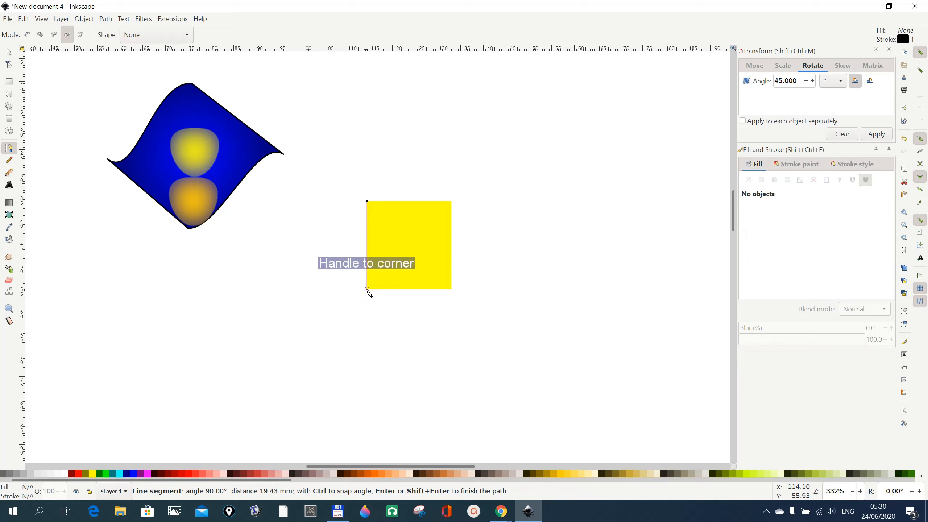
left_click(367, 289)
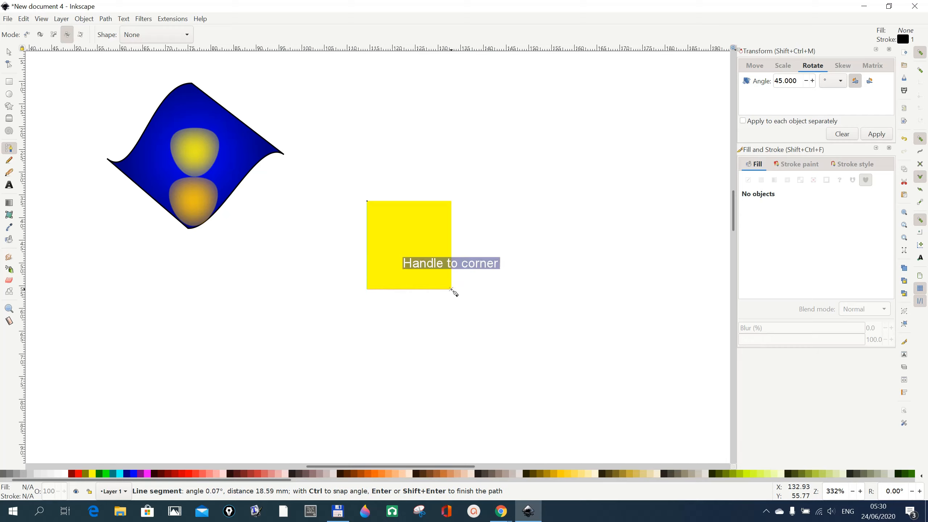
left_click(451, 289)
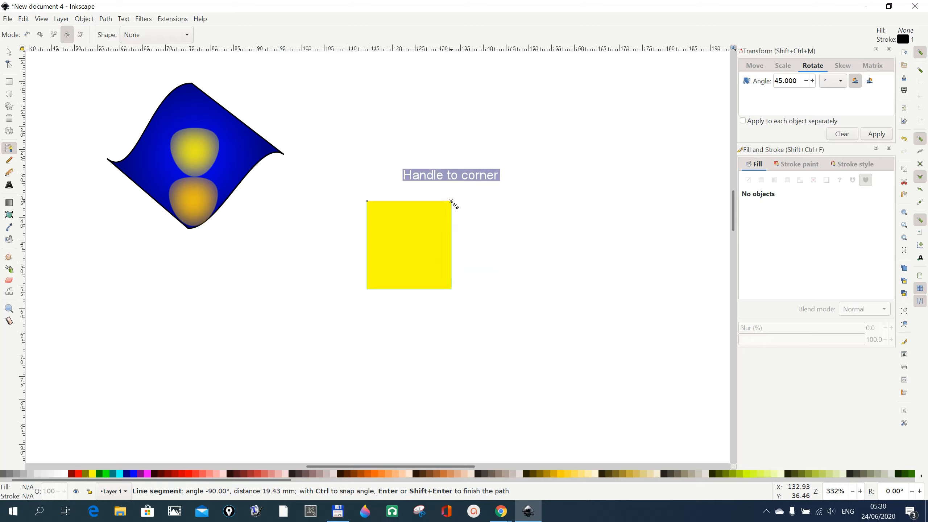
left_click(452, 201)
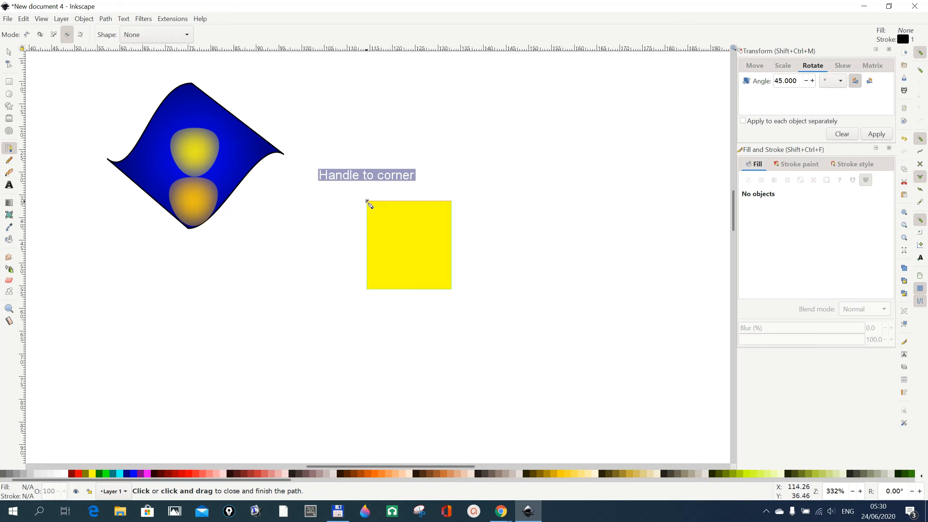
left_click(367, 201)
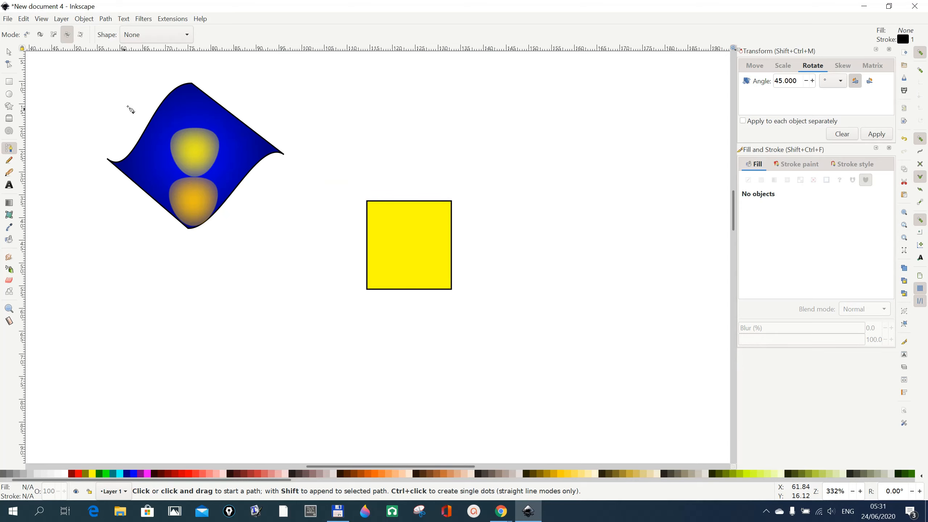
Move the yellow rectangle away from the traced outline and delete it
left_click(10, 53)
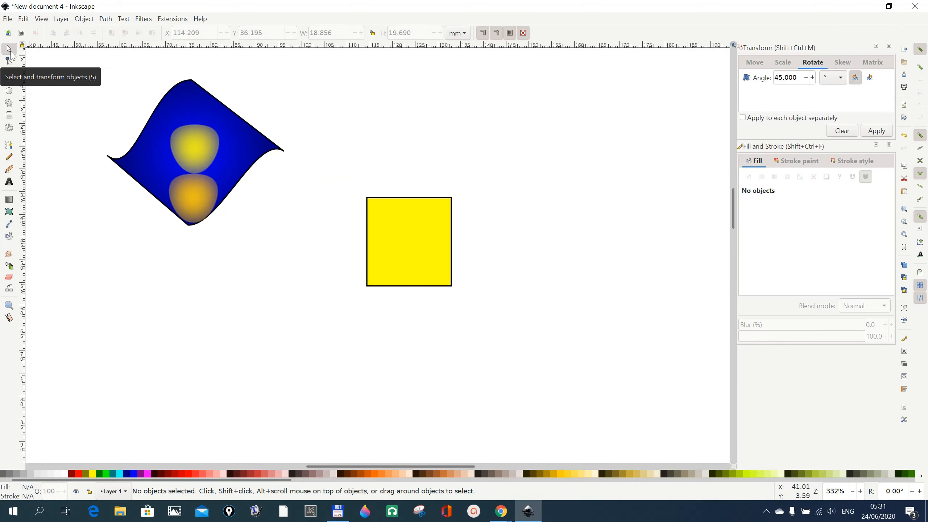
left_click(402, 232)
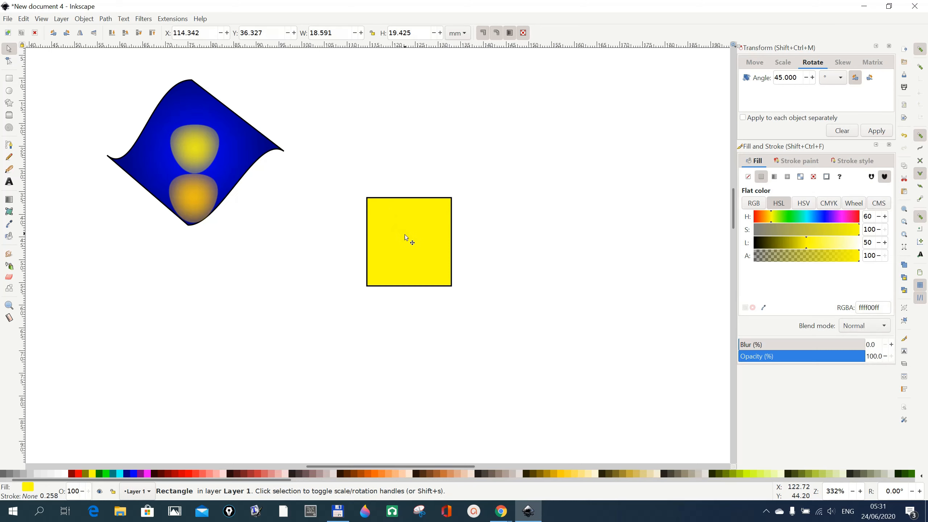
left_click_drag(412, 242, 664, 119)
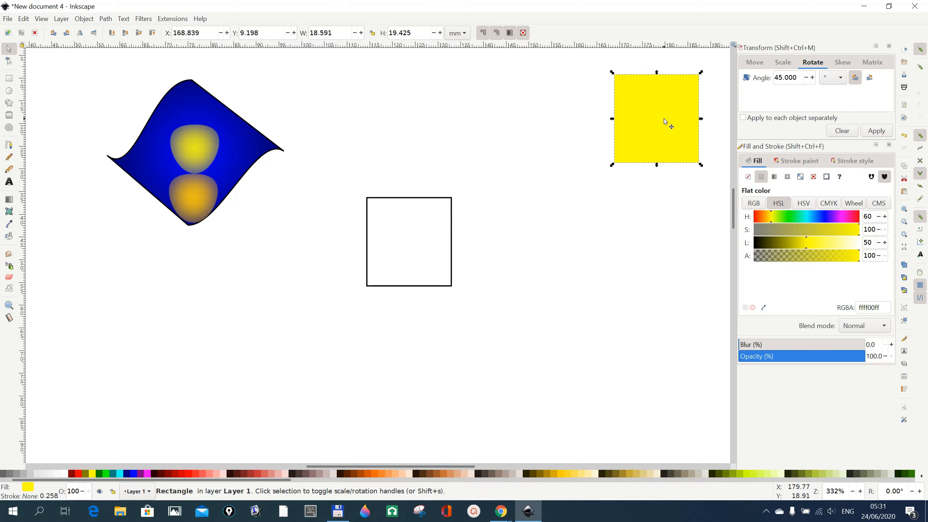
key("Delete")
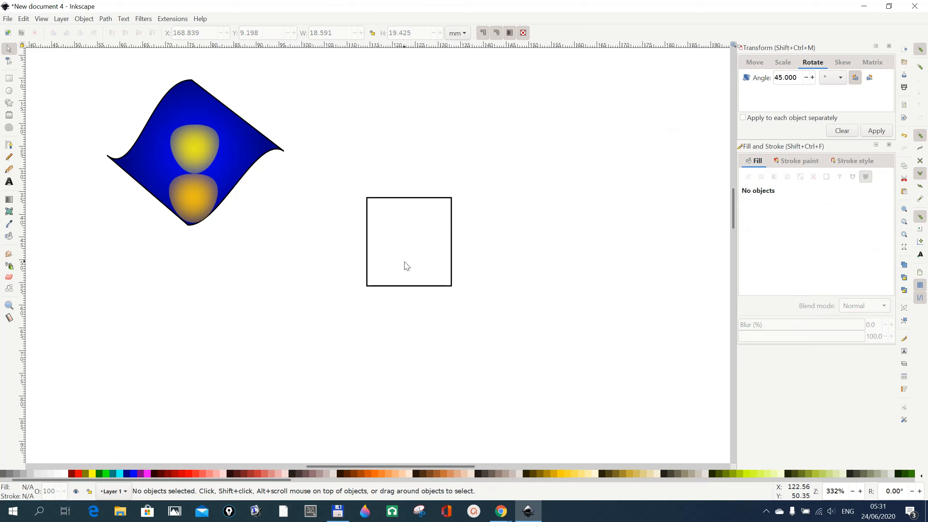
Bend the outline's right edge into an S-curve, with its lower handle horizontal outward and its upper handle horizontal inward
left_click(12, 66)
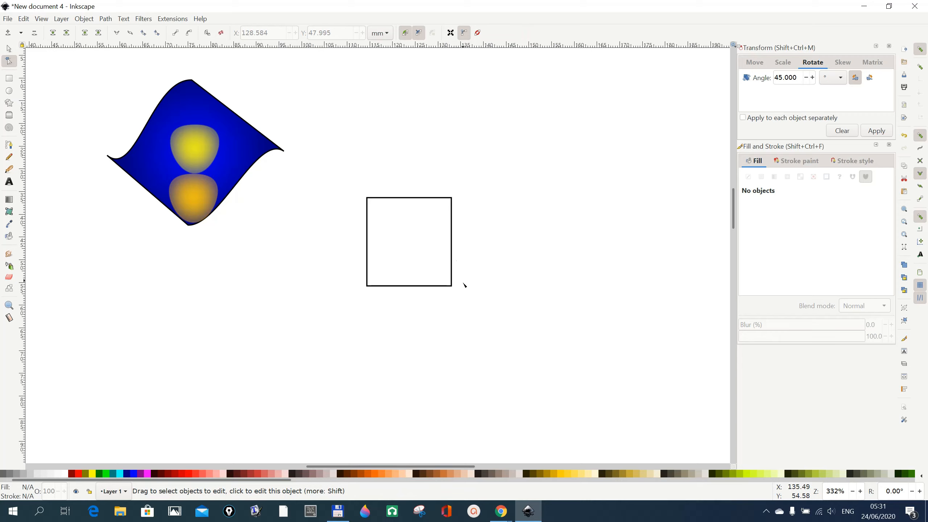
left_click(453, 242)
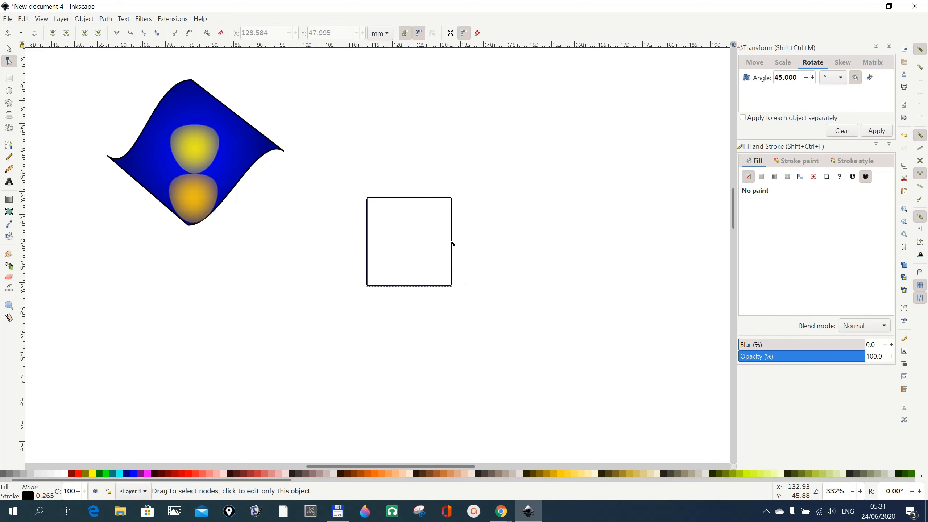
left_click_drag(452, 243, 447, 244)
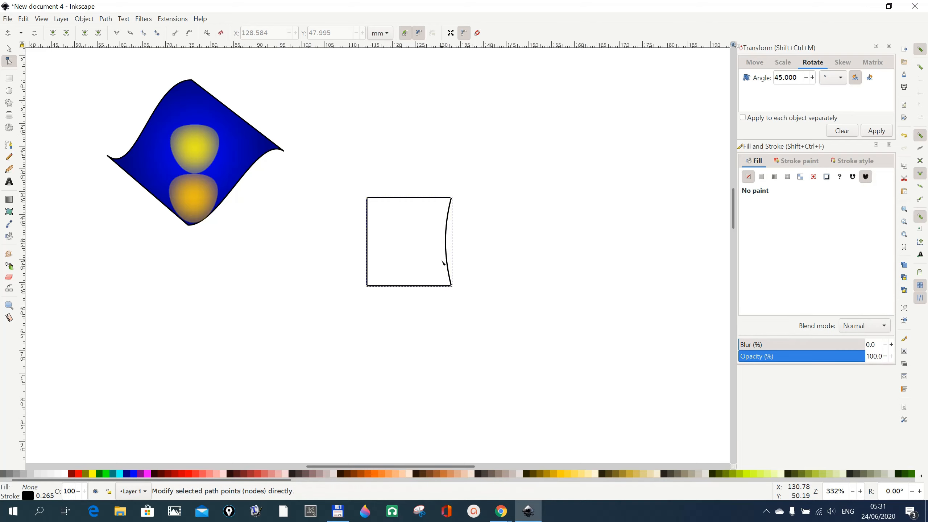
left_click(446, 262)
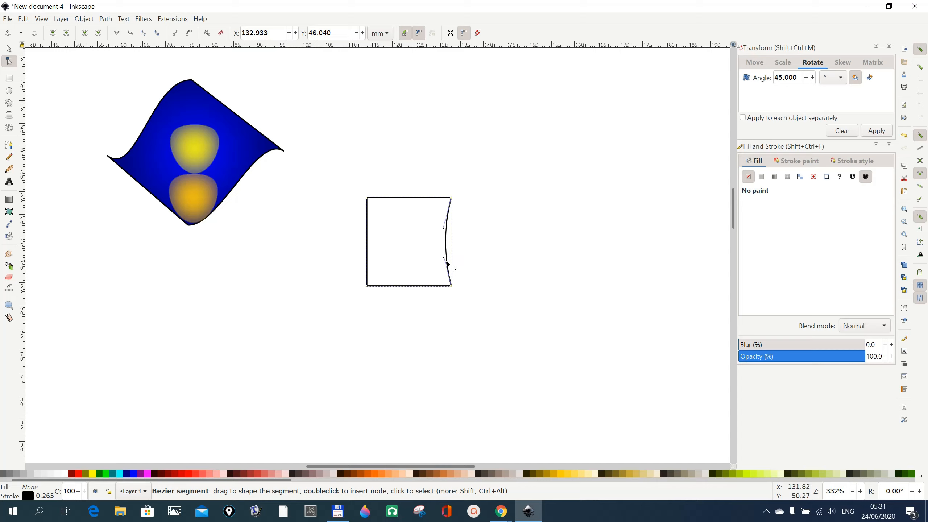
left_click_drag(445, 260, 488, 288)
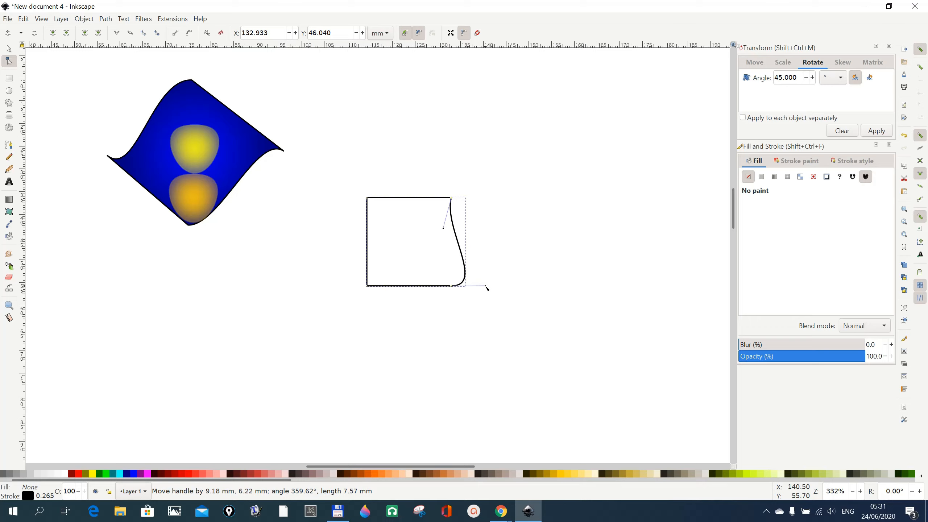
left_click_drag(486, 289, 487, 288)
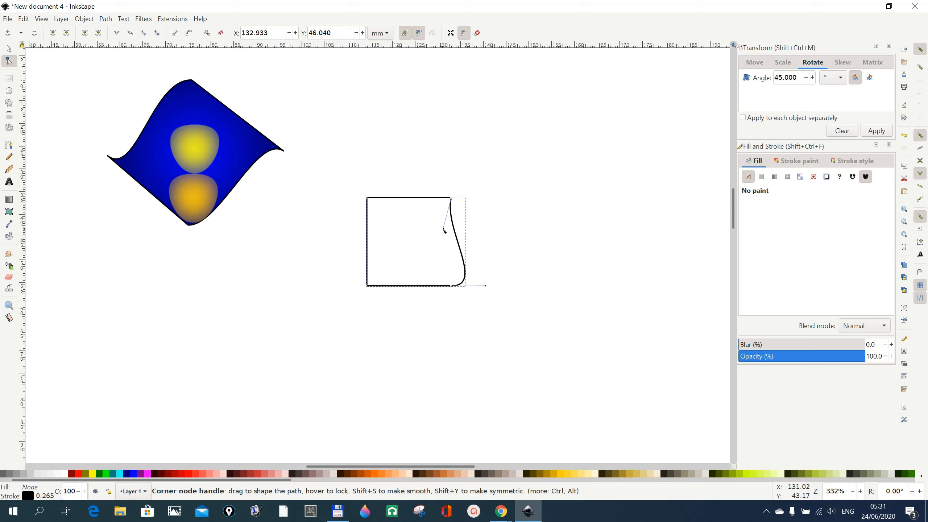
left_click_drag(445, 230, 421, 201)
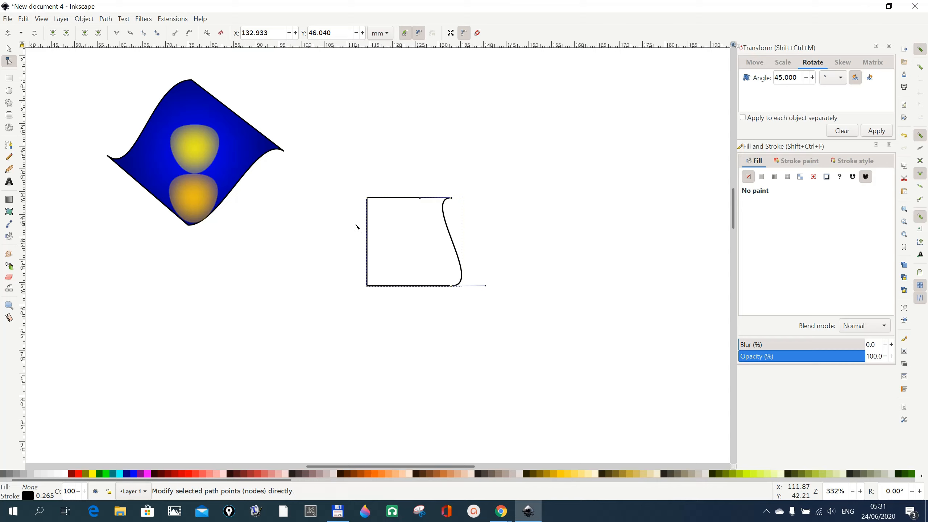
Bend the outline's left edge into a matching S-curve, with its lower handle horizontal inward and its upper handle horizontal outward
left_click(368, 241)
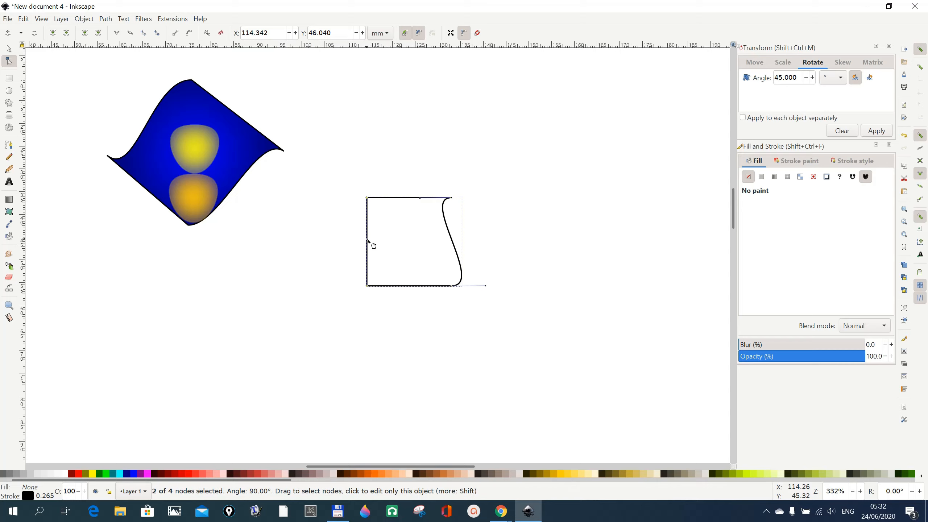
left_click_drag(367, 242, 379, 243)
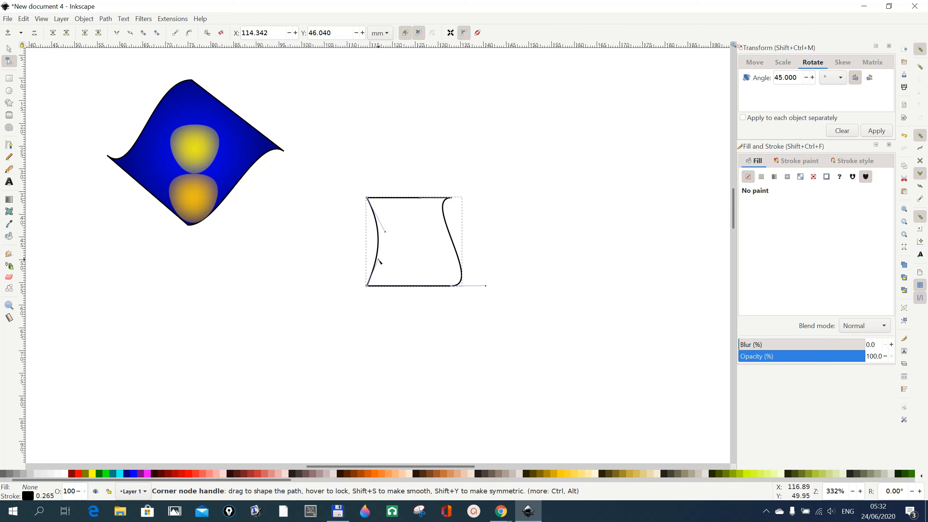
left_click_drag(379, 262, 393, 288)
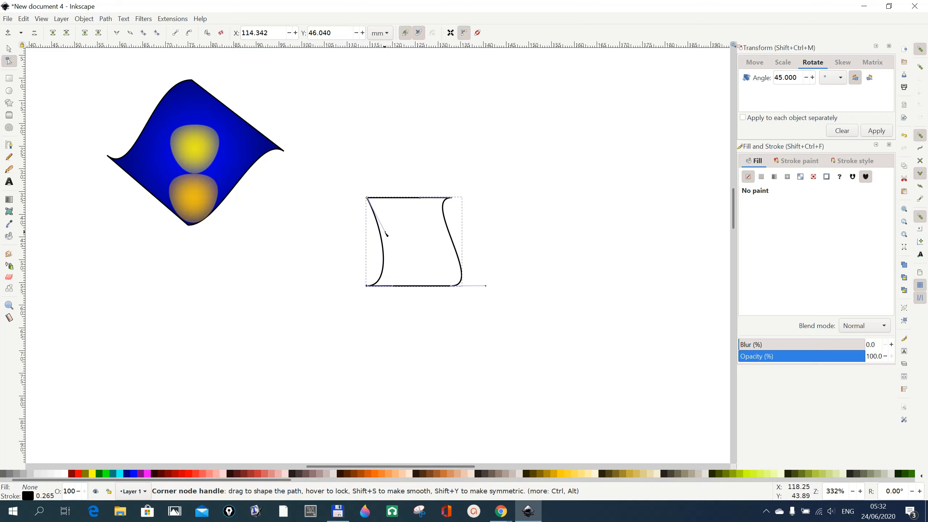
left_click_drag(386, 234, 332, 199)
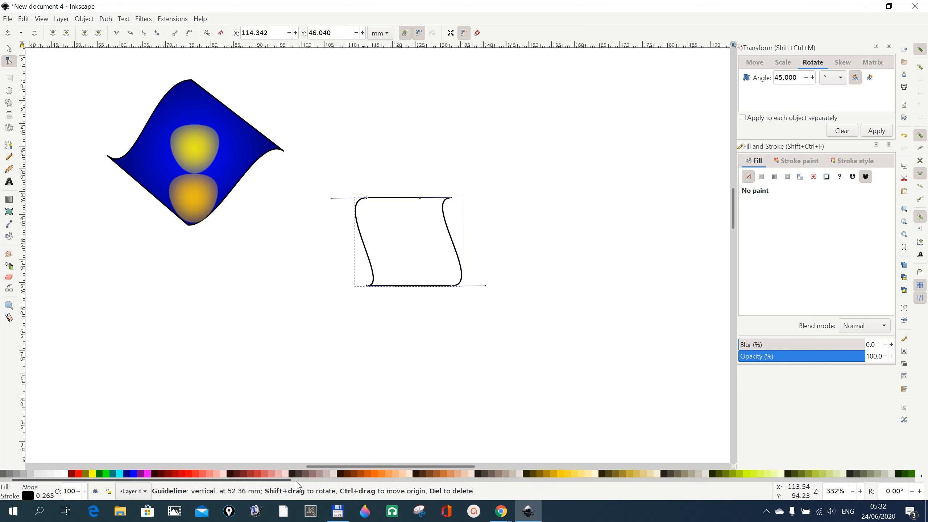
Fill the curved shape with navy blue (000080) and rotate it 45° clockwise
left_click(127, 475)
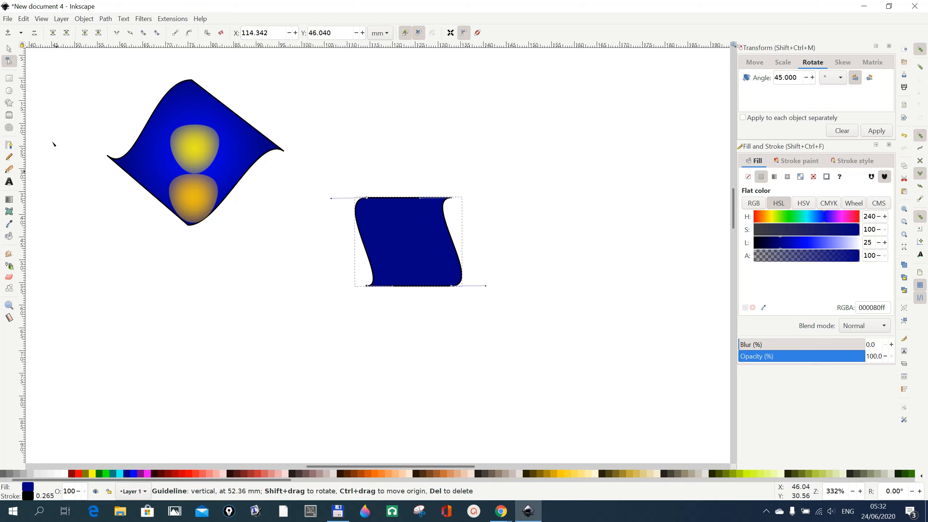
left_click(84, 19)
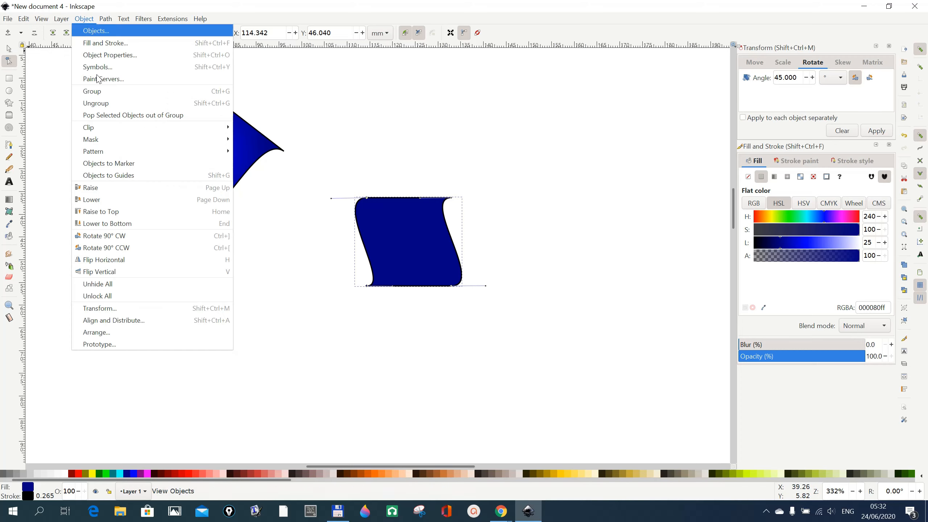
left_click(102, 312)
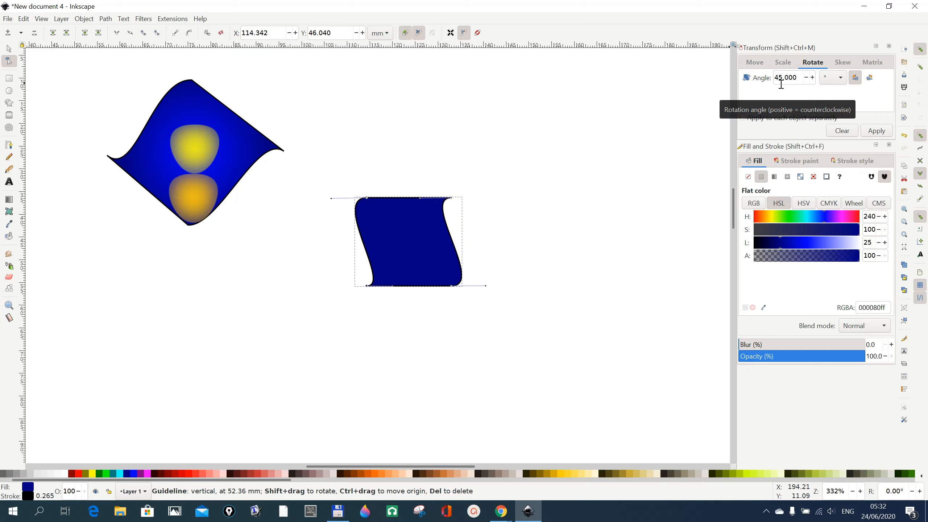
left_click(872, 79)
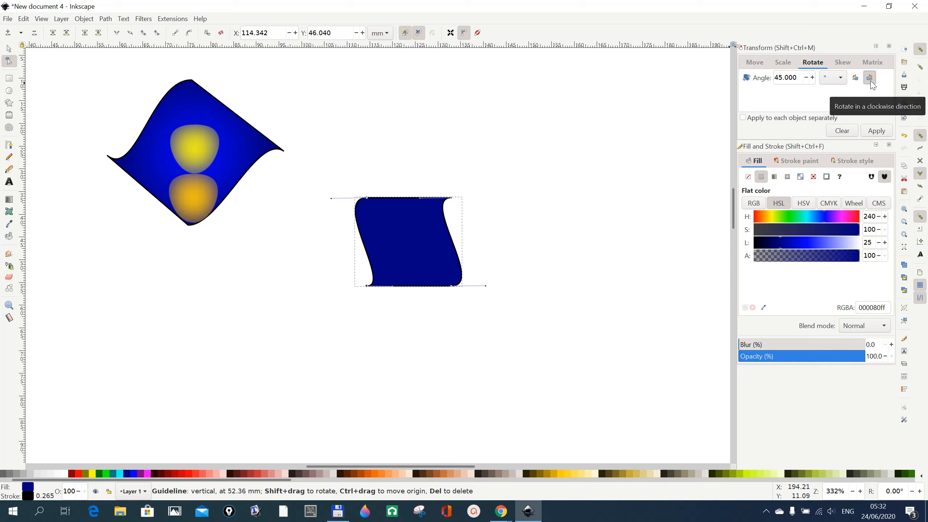
left_click(880, 136)
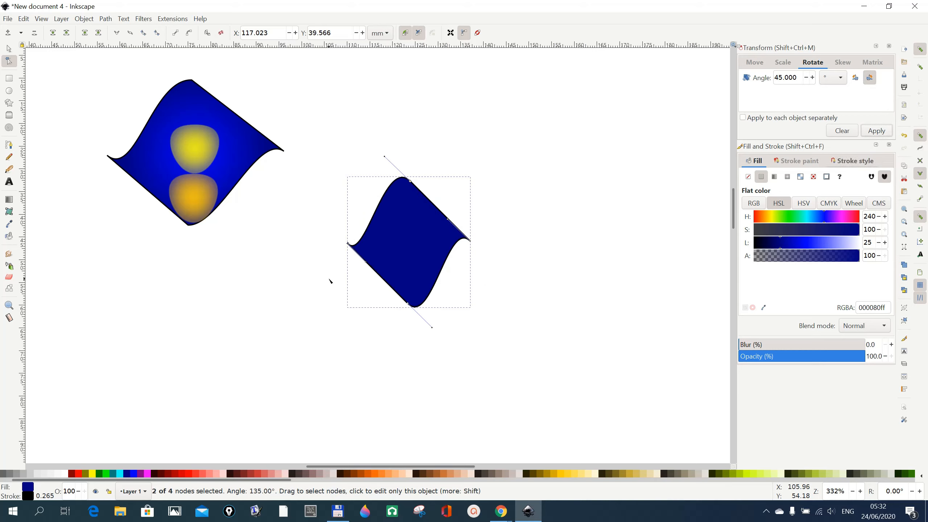
Change the rotated shape's fill from flat colour to a radial gradient
left_click(8, 49)
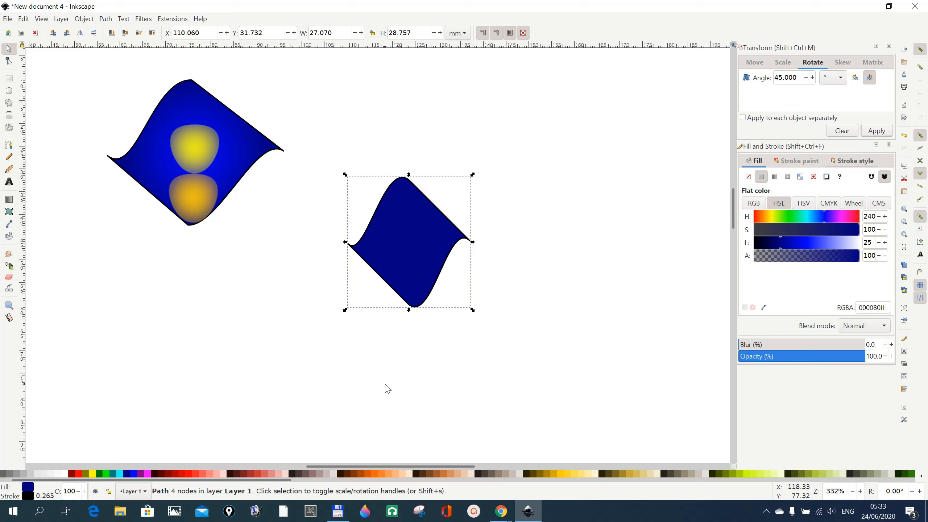
left_click(417, 241)
left_click(86, 19)
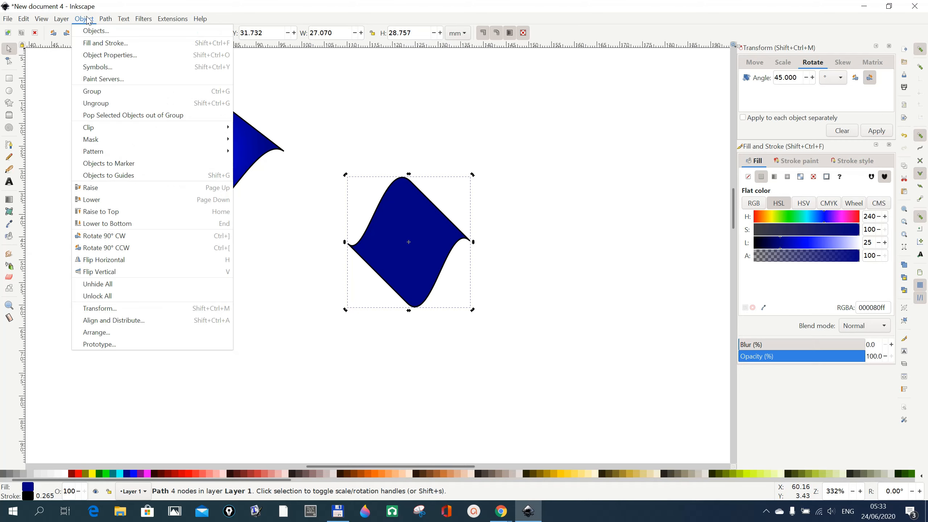
left_click(92, 44)
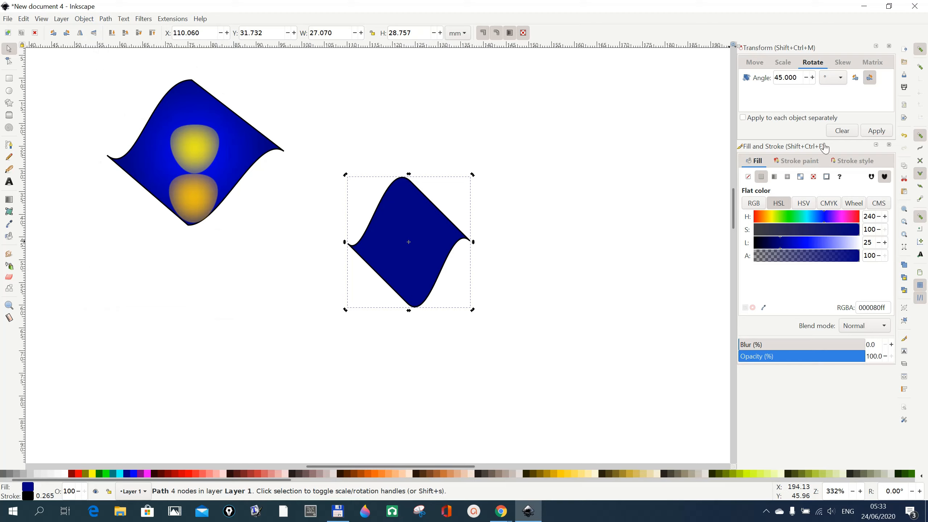
left_click(788, 178)
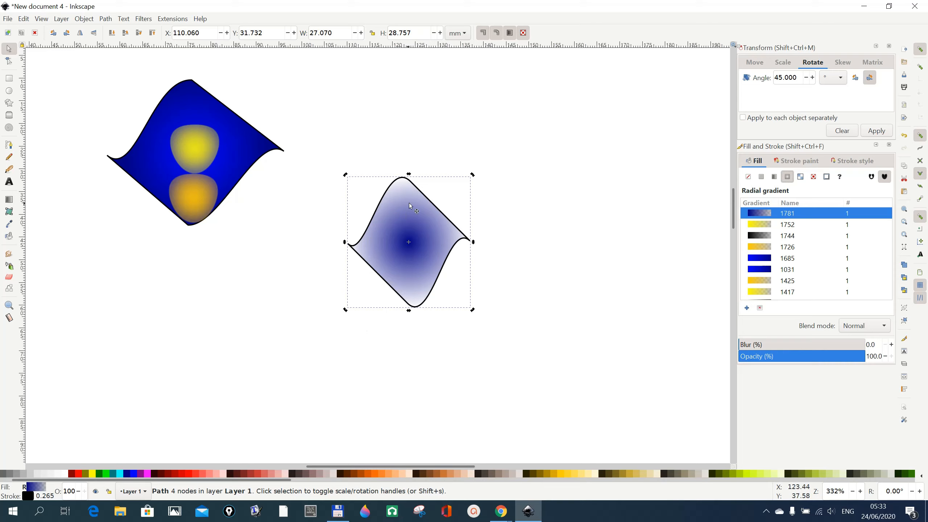
Set the diamond's radial gradient to blue (0000ff) at its centre stop and fully opaque navy (000080) at its outer stop
left_click(13, 201)
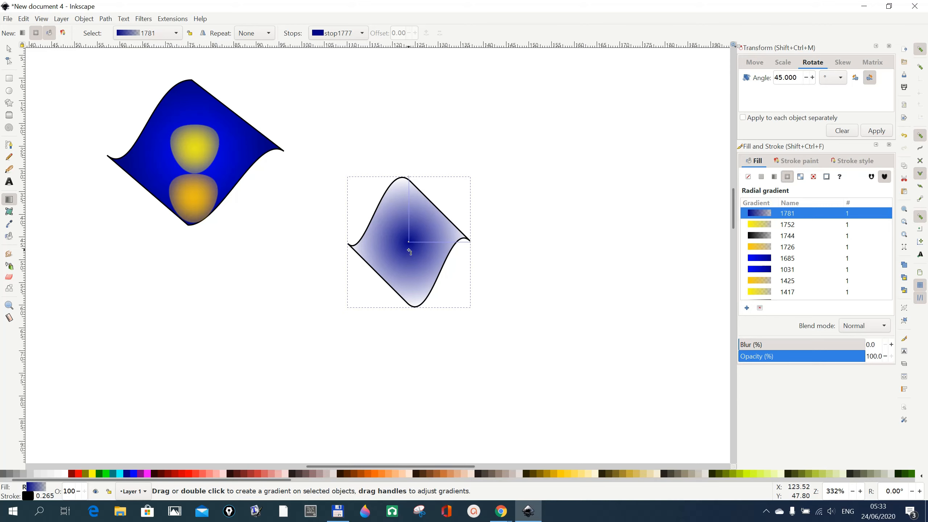
left_click(11, 306)
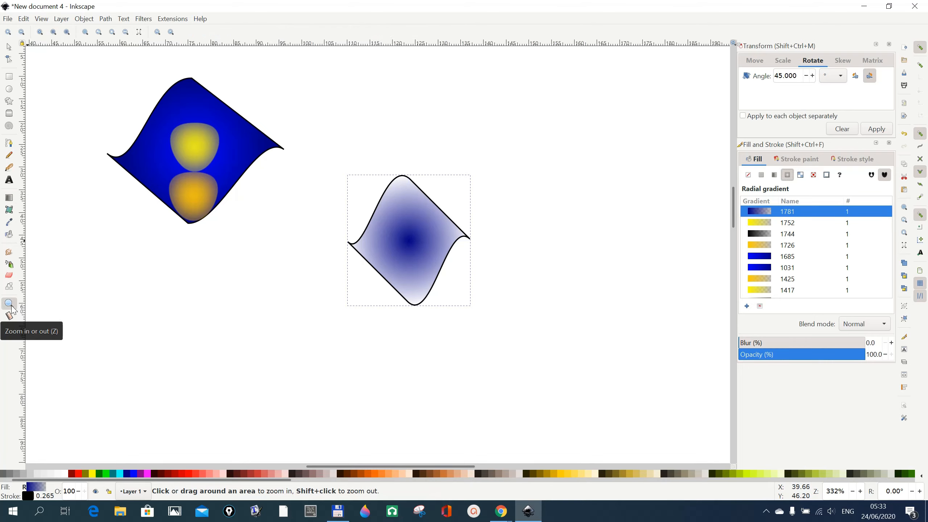
left_click(511, 290)
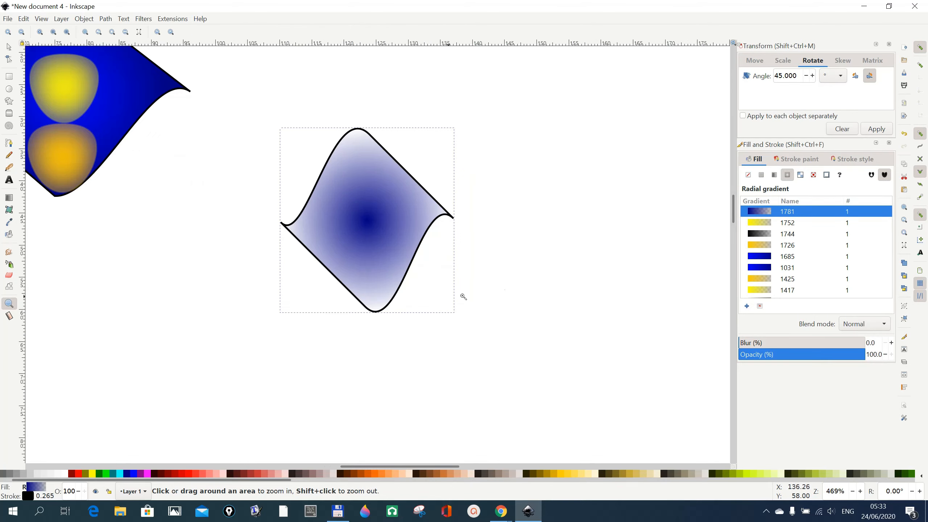
left_click(11, 198)
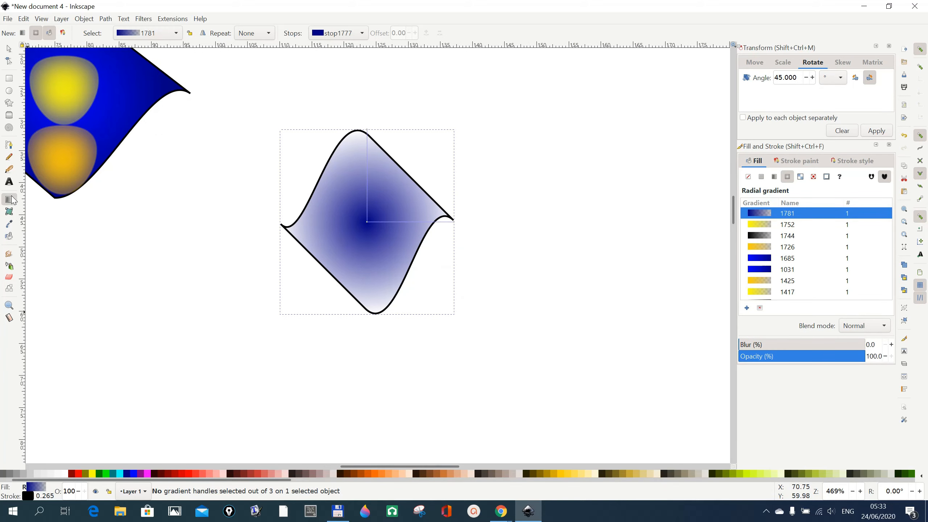
left_click(367, 223)
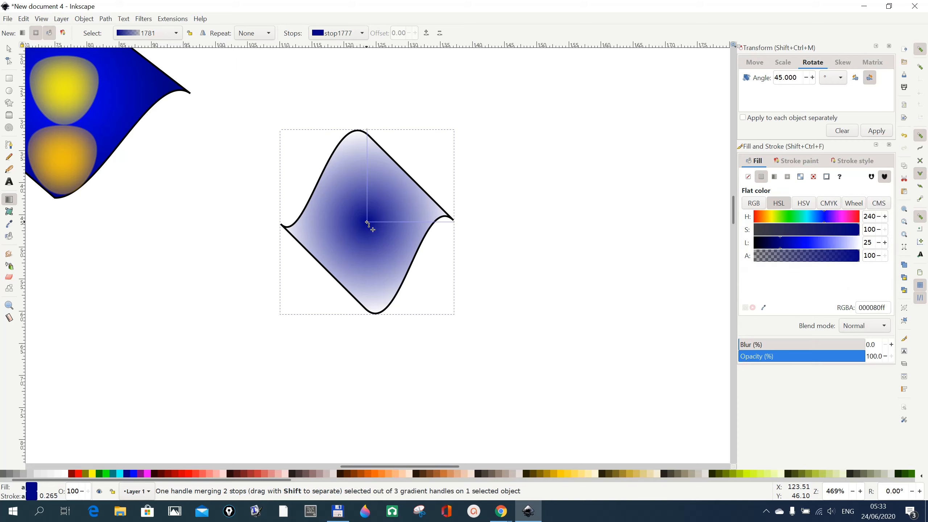
left_click(134, 474)
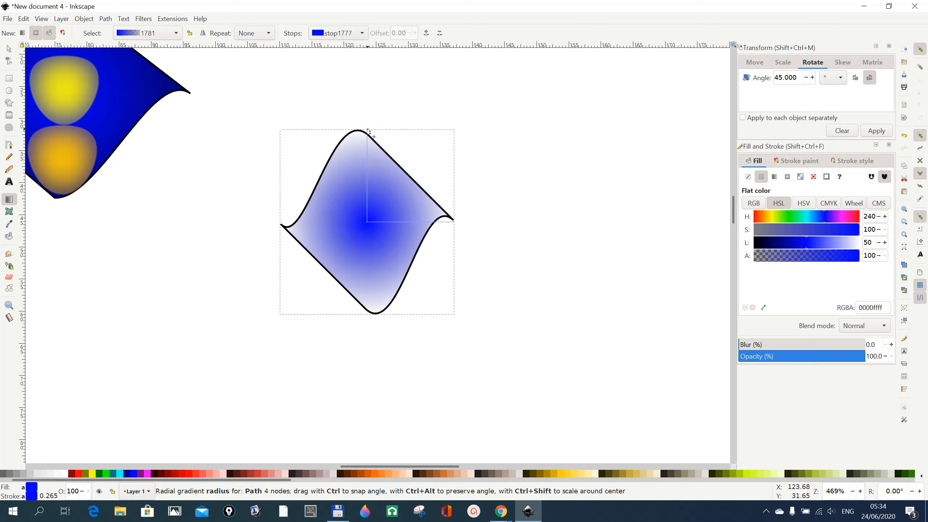
left_click(369, 131)
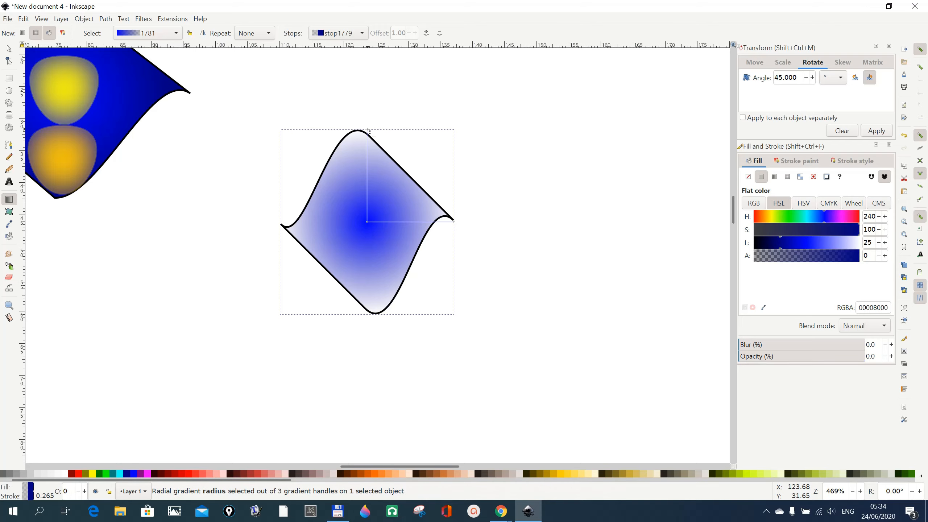
left_click(128, 476)
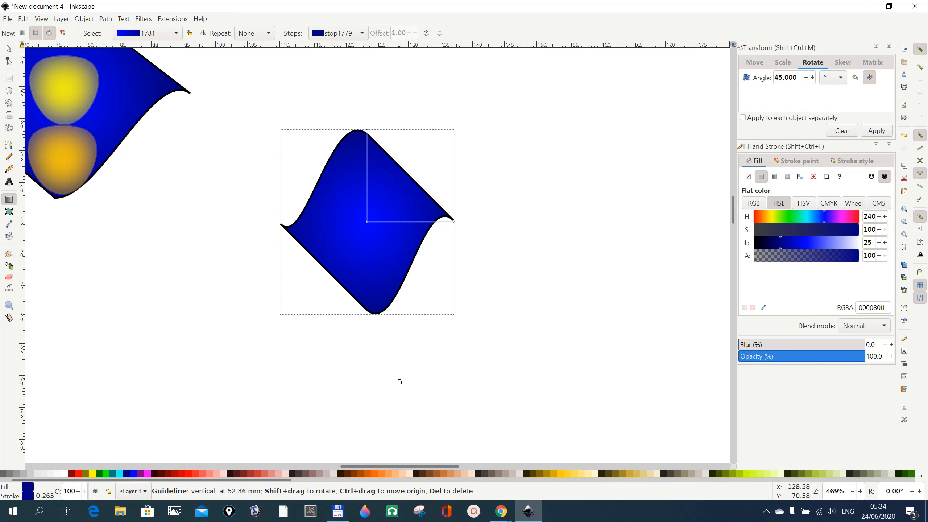
left_click(9, 48)
left_click(524, 356)
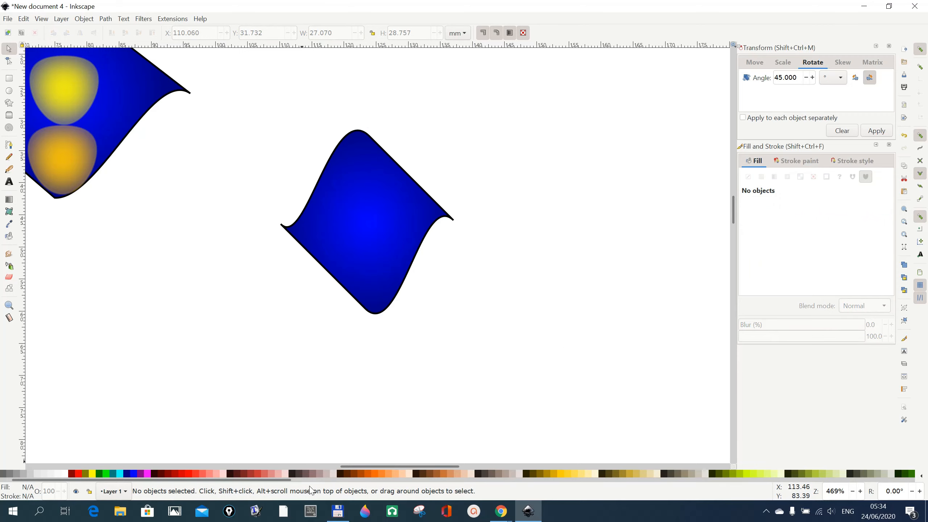
Draw a circle about 5.7 mm across in the empty area between the diamonds and fill it with golden yellow (ffcc00)
left_click_drag(371, 468, 355, 468)
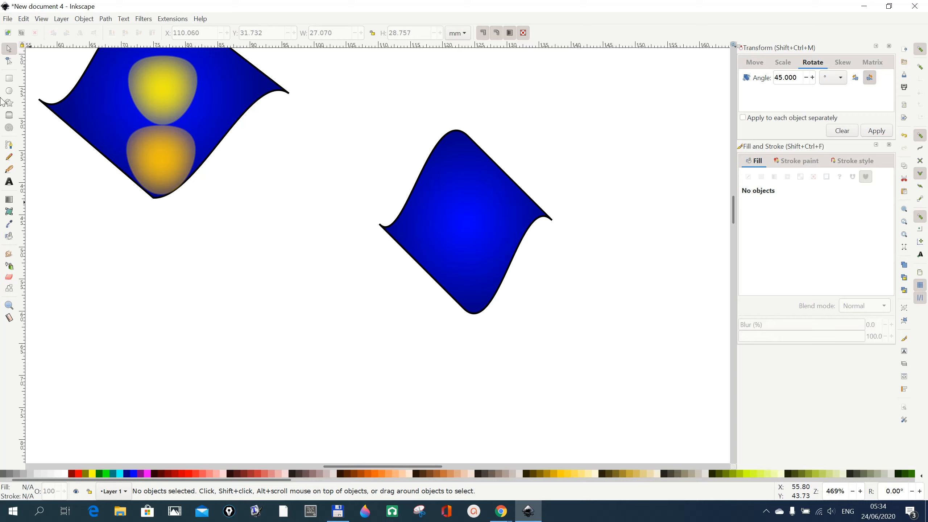
left_click(9, 91)
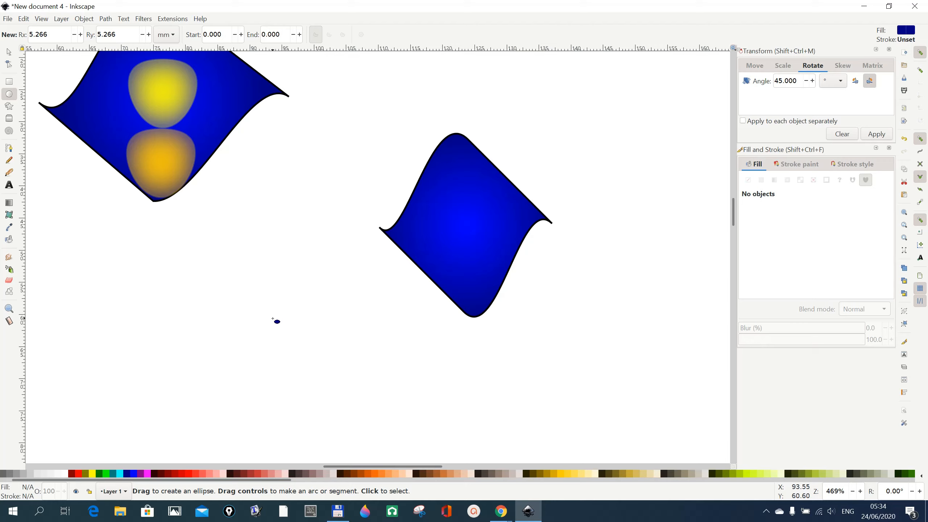
left_click_drag(258, 315, 295, 363)
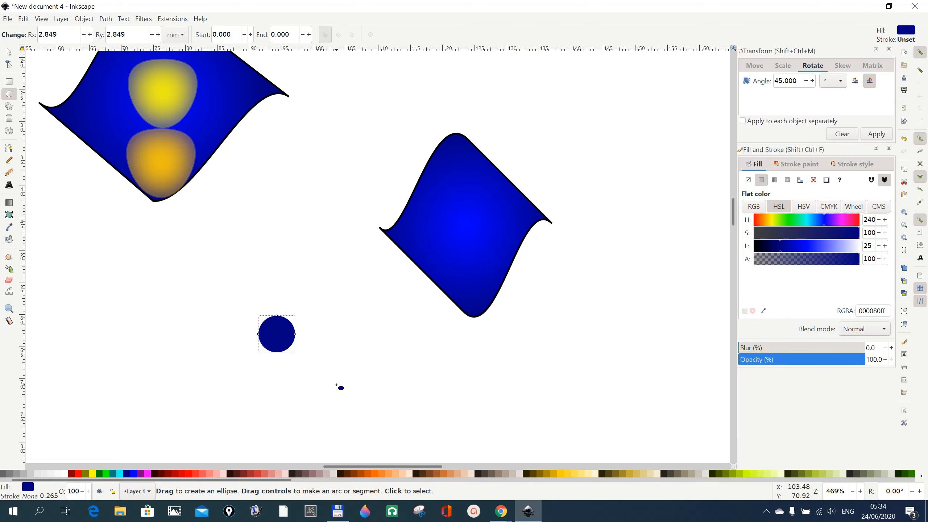
left_click(568, 475)
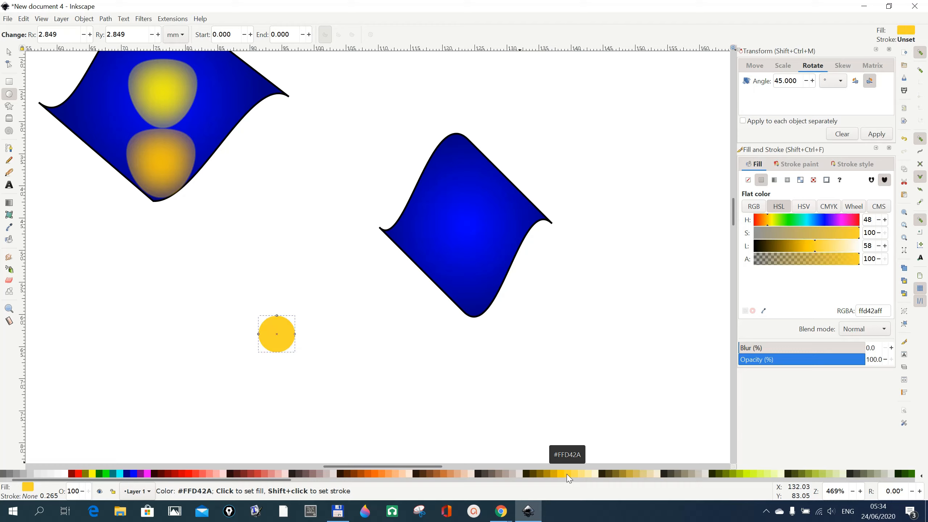
left_click(562, 475)
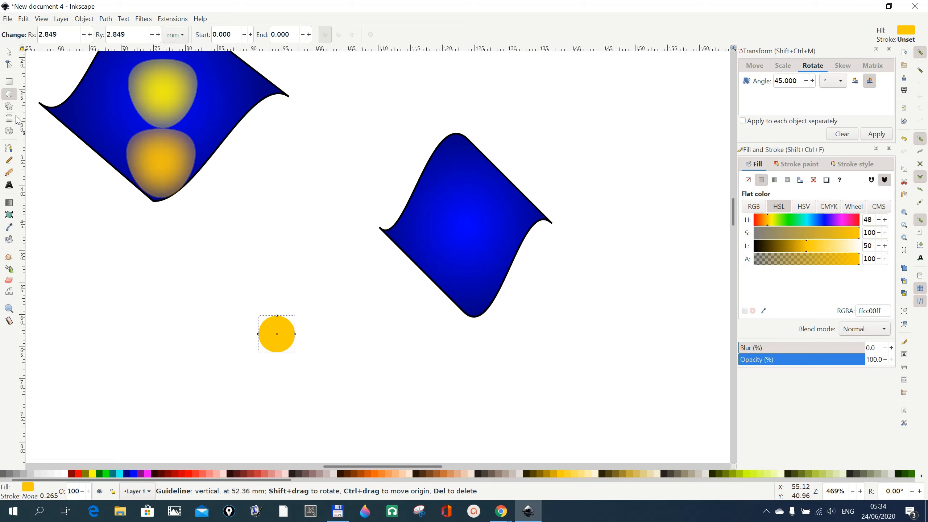
Convert the yellow circle to an editable path
left_click(8, 52)
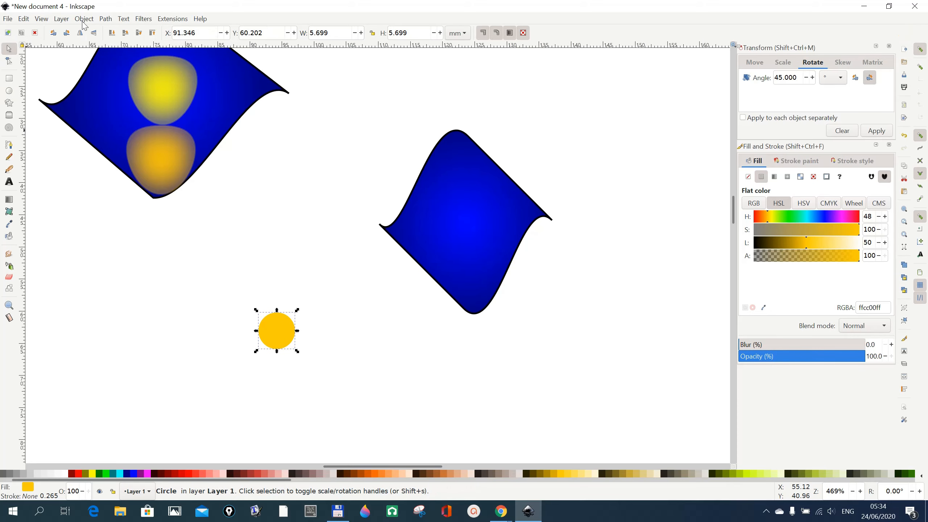
left_click(106, 18)
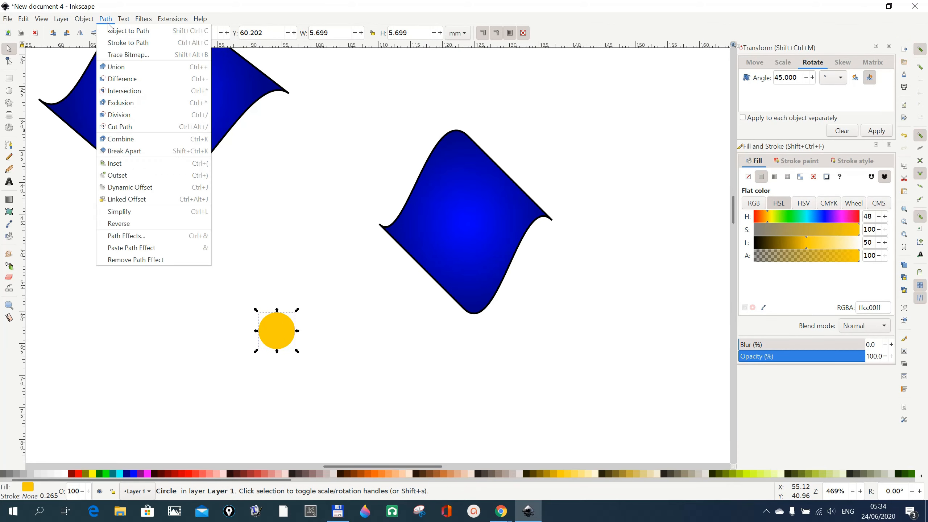
left_click(113, 34)
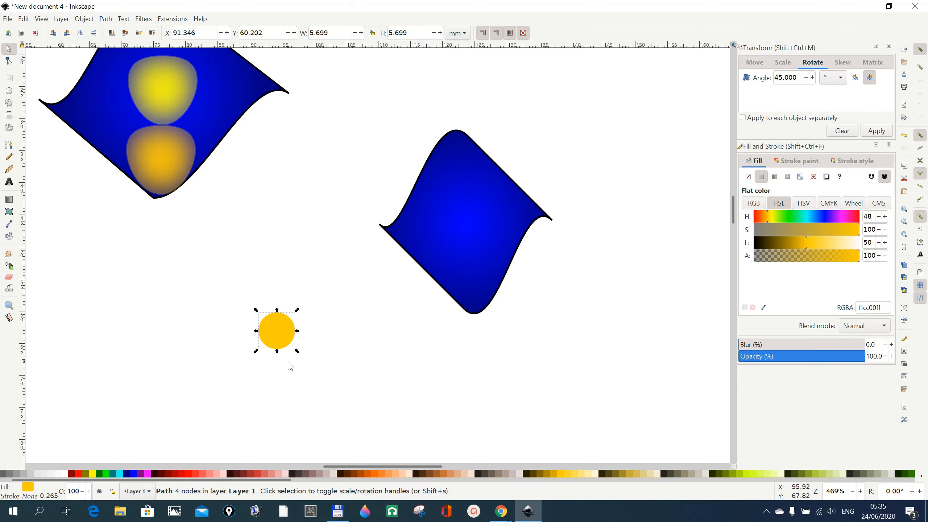
Move the yellow circle's two side nodes slightly downward to form a rounded shape with a narrower top
left_click(9, 61)
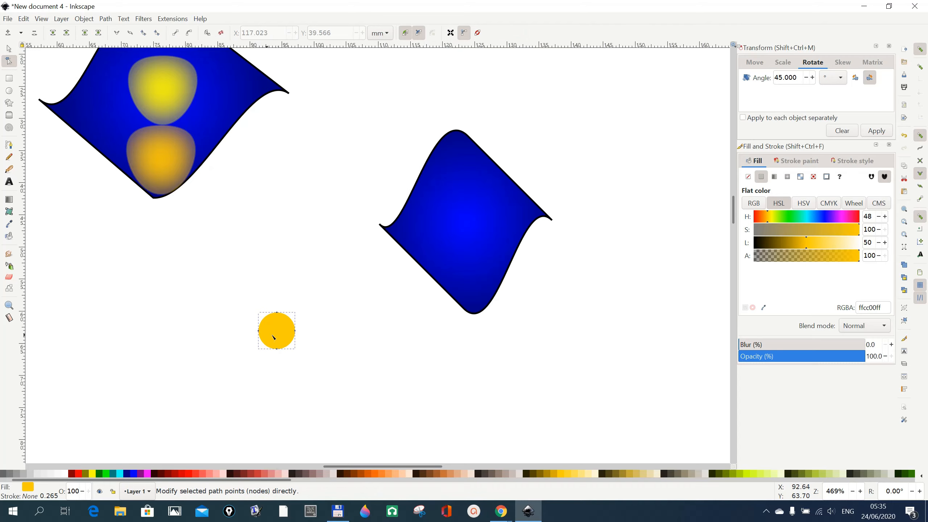
left_click_drag(248, 326, 306, 340)
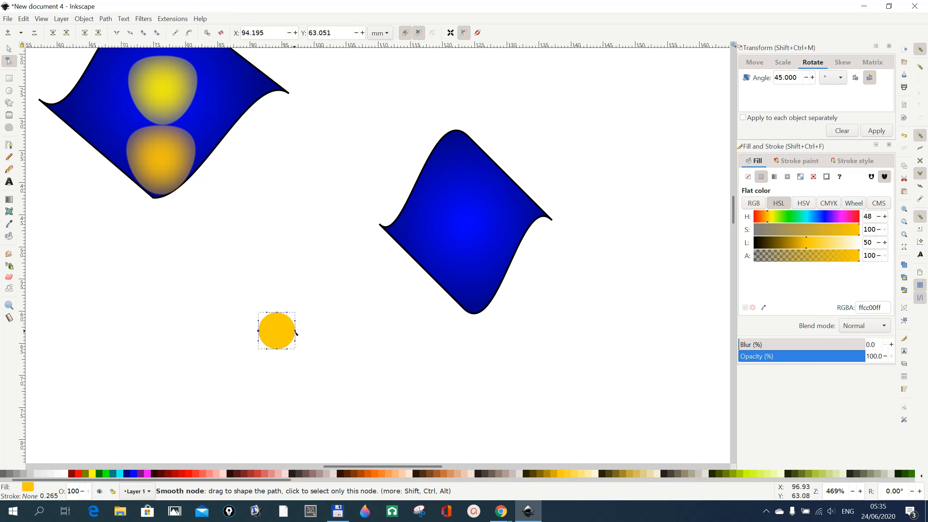
left_click_drag(297, 334, 296, 338)
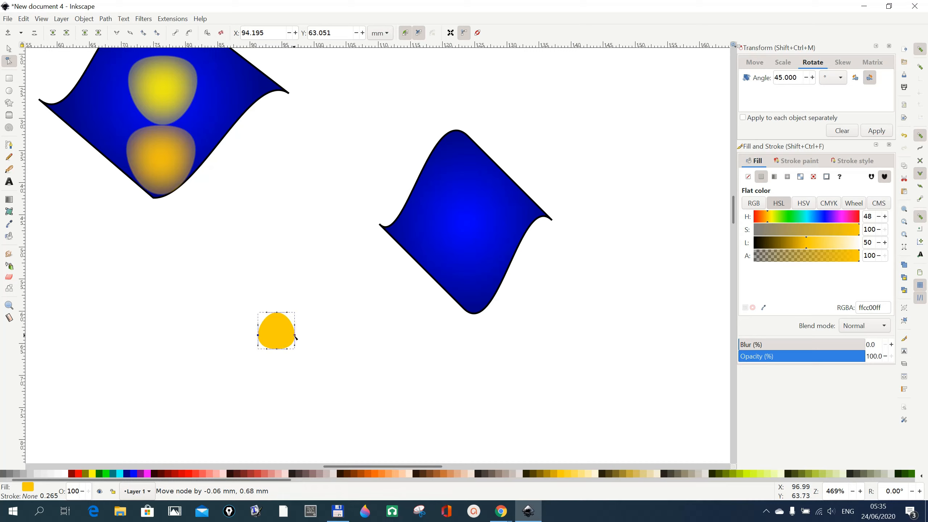
left_click_drag(296, 338, 296, 340)
left_click_drag(295, 337, 296, 338)
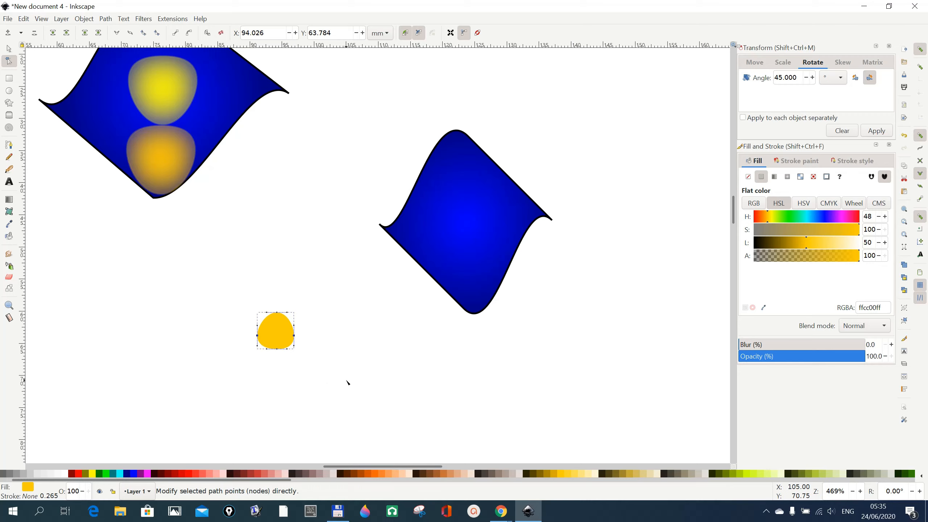
left_click(348, 383)
Enlarge the yellow shape proportionally about its centre to about 7.6 mm wide and high
key("s")
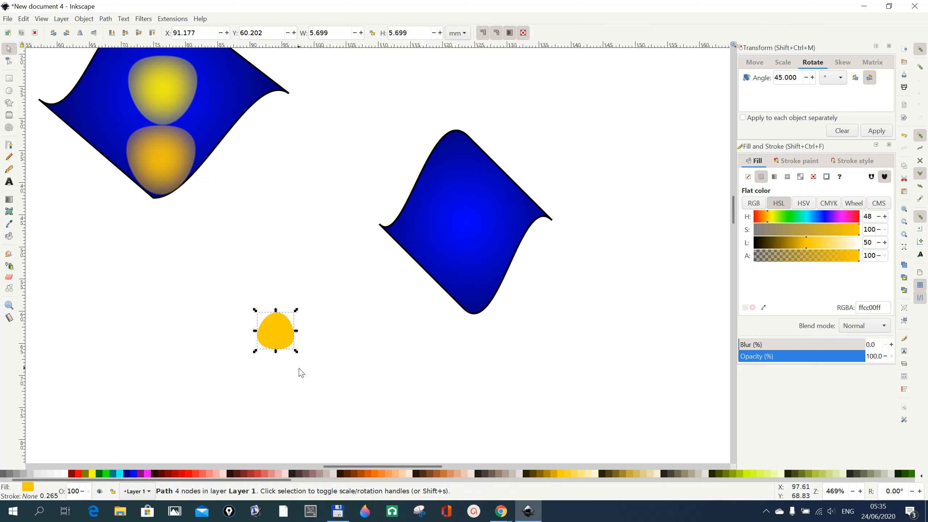
left_click_drag(298, 356, 315, 364)
left_click_drag(310, 362, 303, 360)
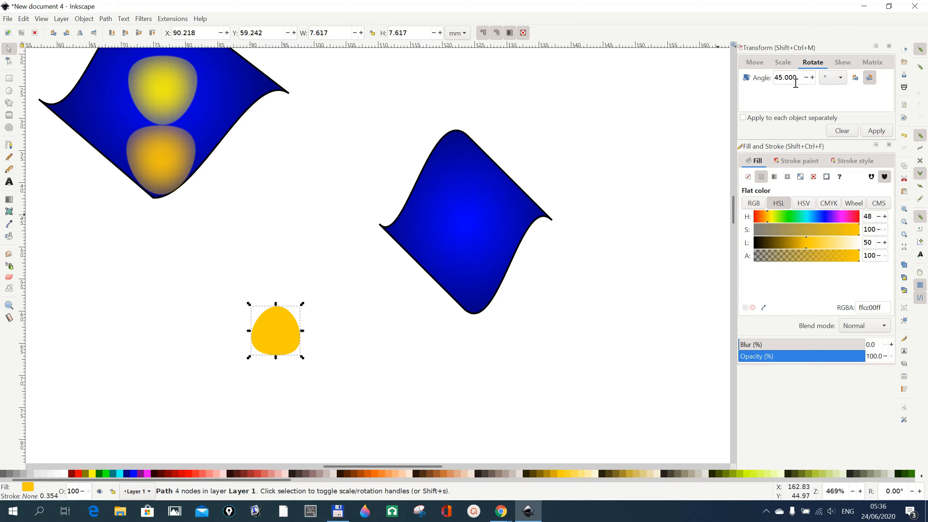
Rotate the yellow shape by 180° so its narrow end points down
left_click(783, 79)
key("BackSpace")
key("BackSpace")
type("180")
left_click(877, 131)
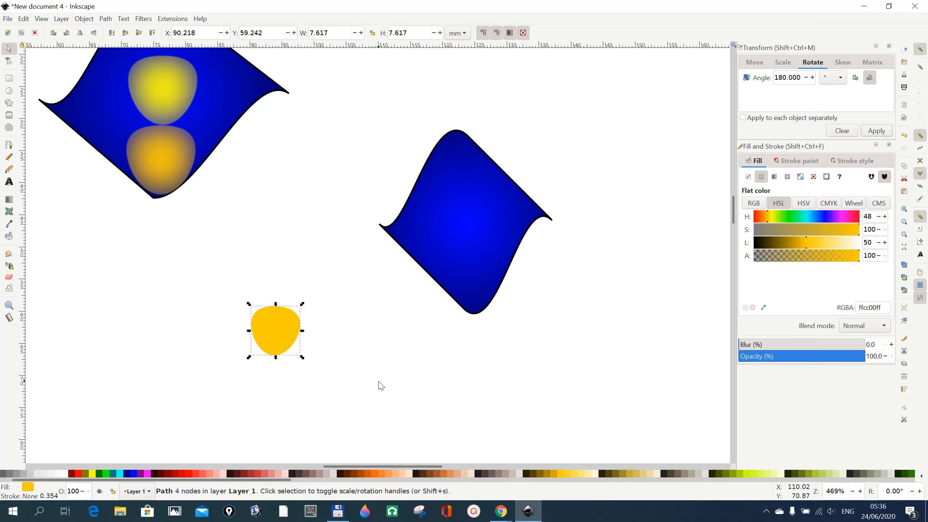
Duplicate the yellow shape in place
left_click(277, 344)
left_click(24, 19)
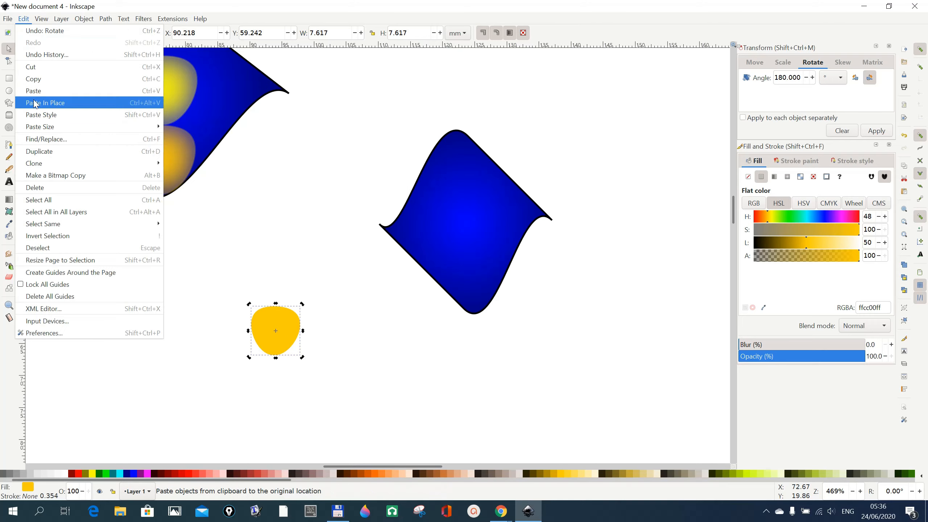
left_click(44, 152)
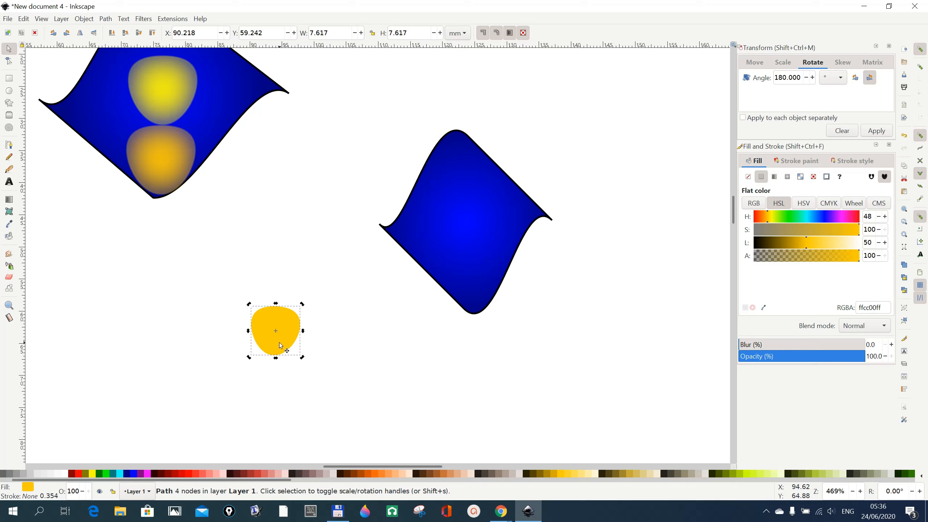
Apply the Evanescent blur filter to the duplicate and move it to the right of the original yellow shape
left_click(143, 19)
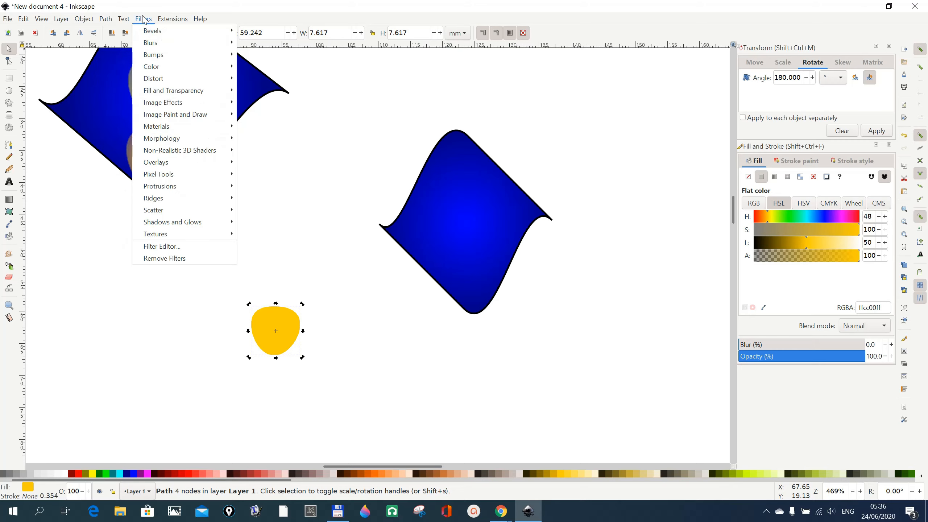
mouse_move(152, 45)
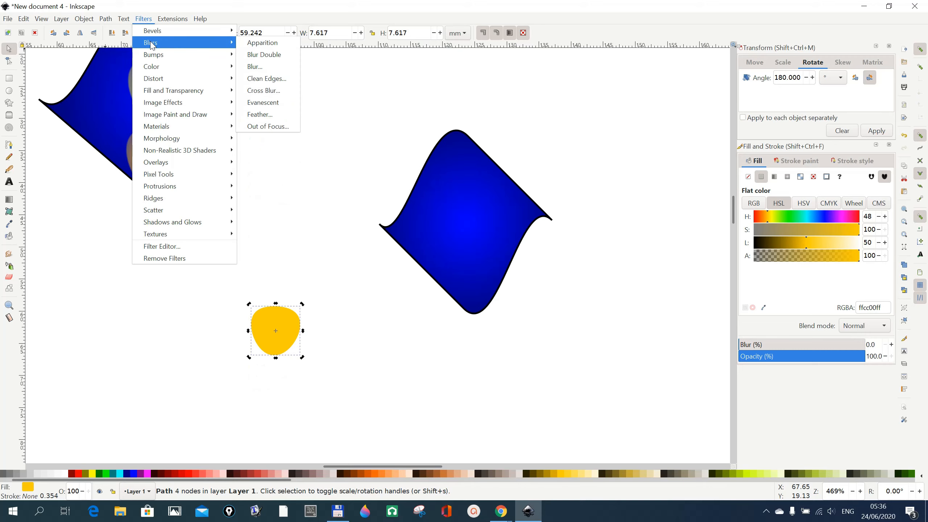
left_click(263, 103)
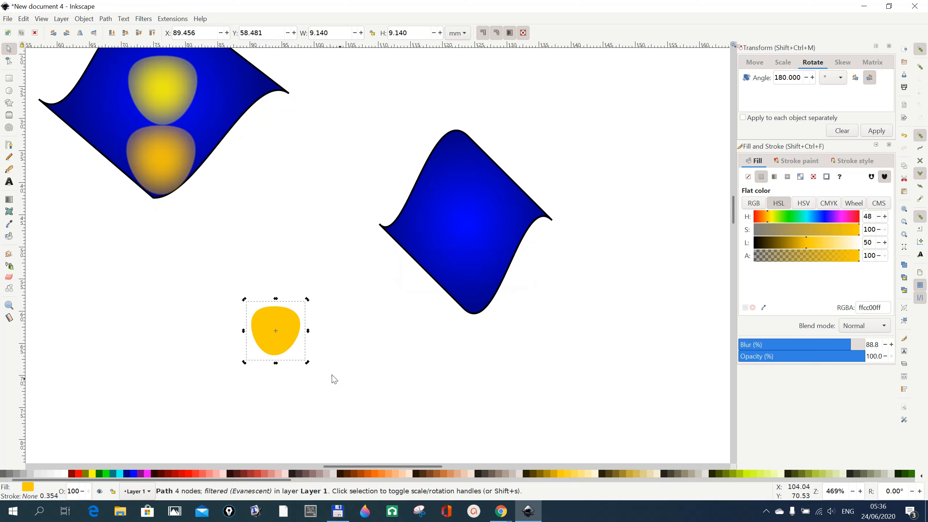
left_click_drag(294, 334, 369, 341)
Give another copy of the flat yellow shape a radial gradient fill and place it exactly over the blurred copy
left_click_drag(266, 339, 257, 332)
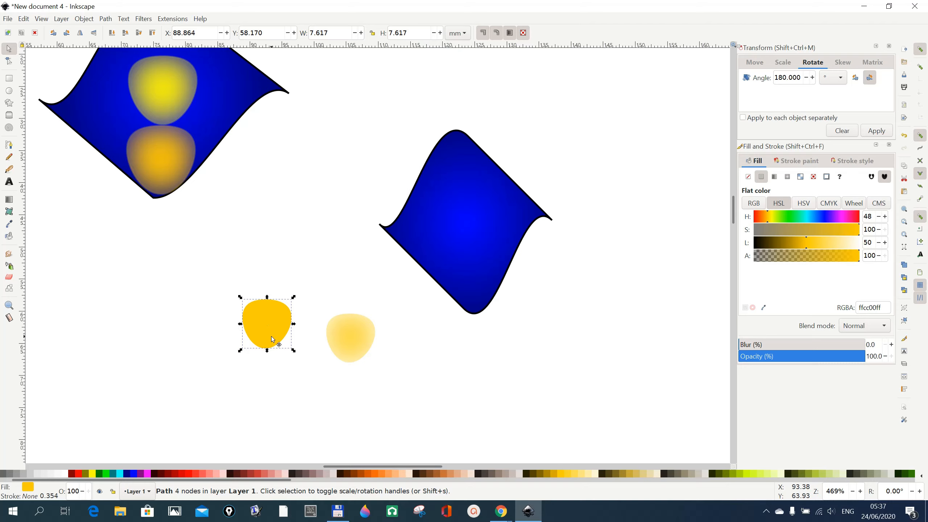
left_click(788, 178)
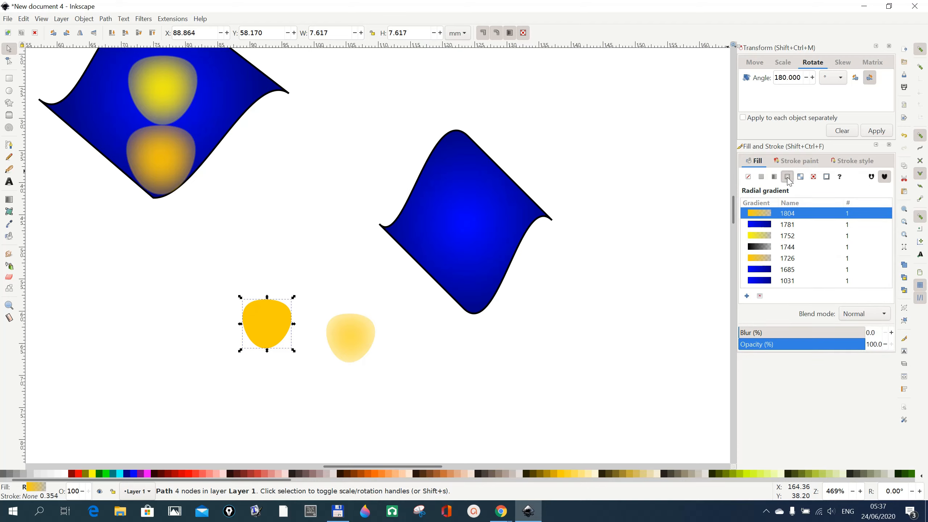
left_click_drag(267, 328, 406, 351)
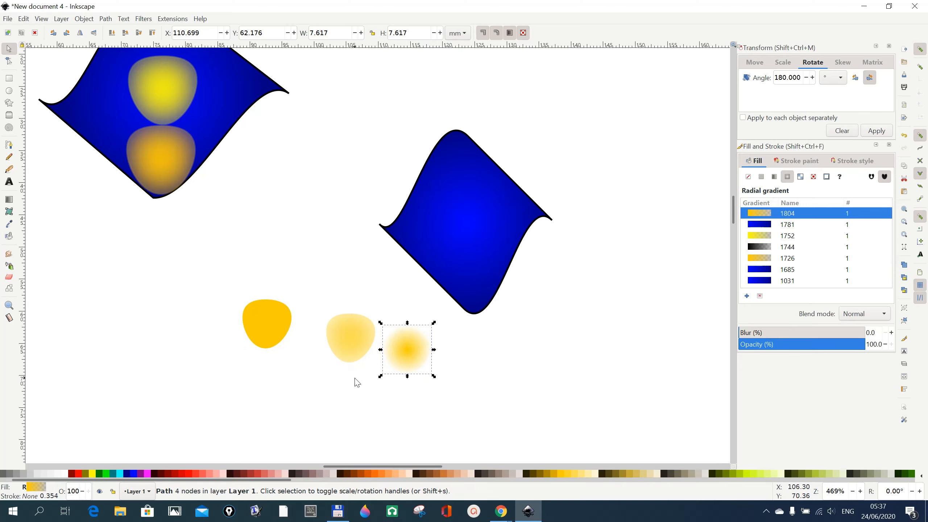
left_click_drag(415, 348, 357, 337)
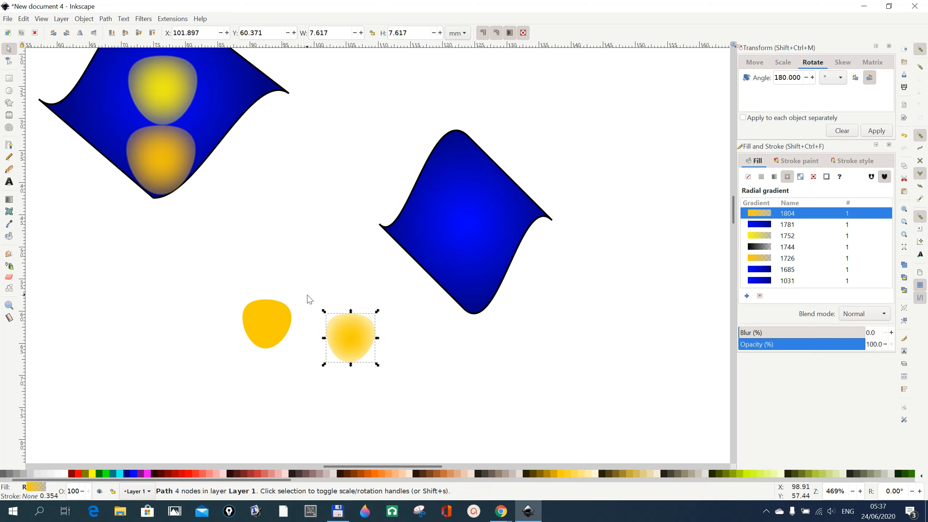
Select the blurred and gradient yellow shapes together and move them into the bottom corner of the new blue diamond
left_click_drag(305, 295, 410, 395)
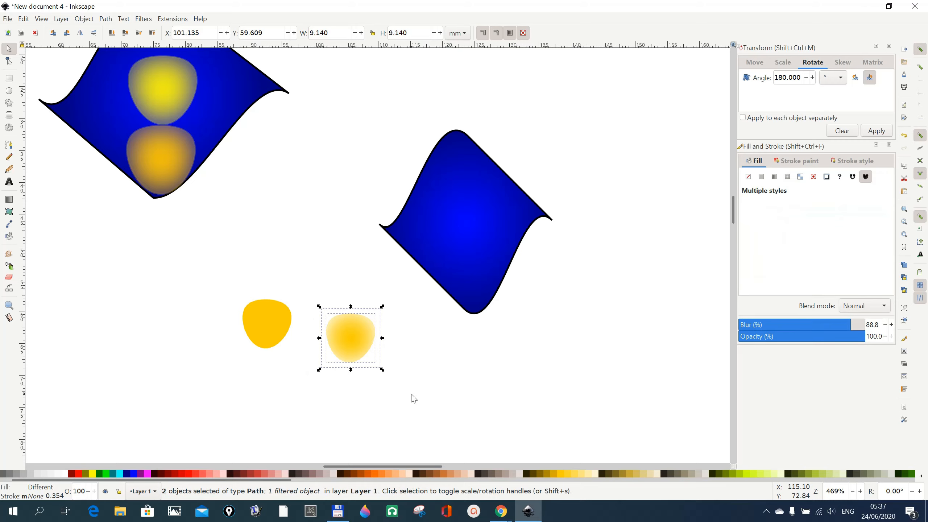
left_click_drag(367, 342, 484, 282)
left_click(429, 403)
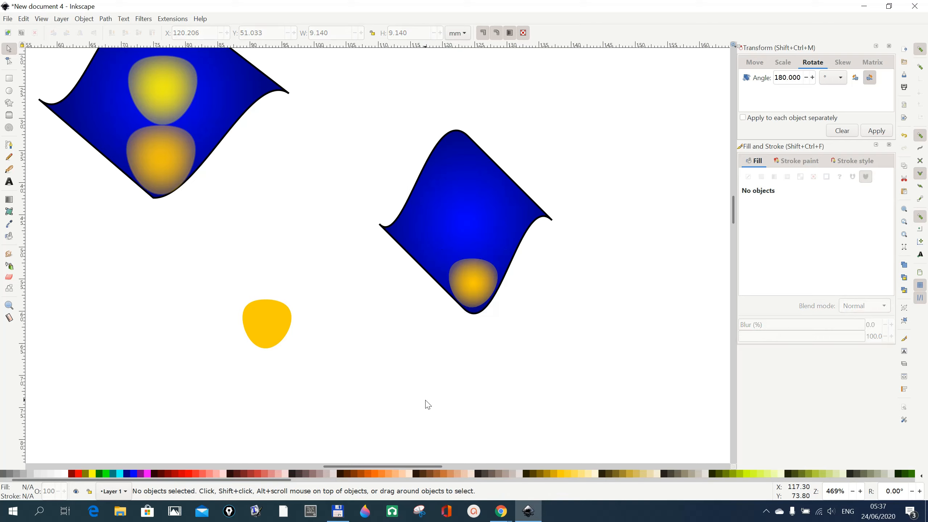
Recolour the leftover flat orange shape to pure yellow (ffff00) and duplicate it in place
left_click(279, 320)
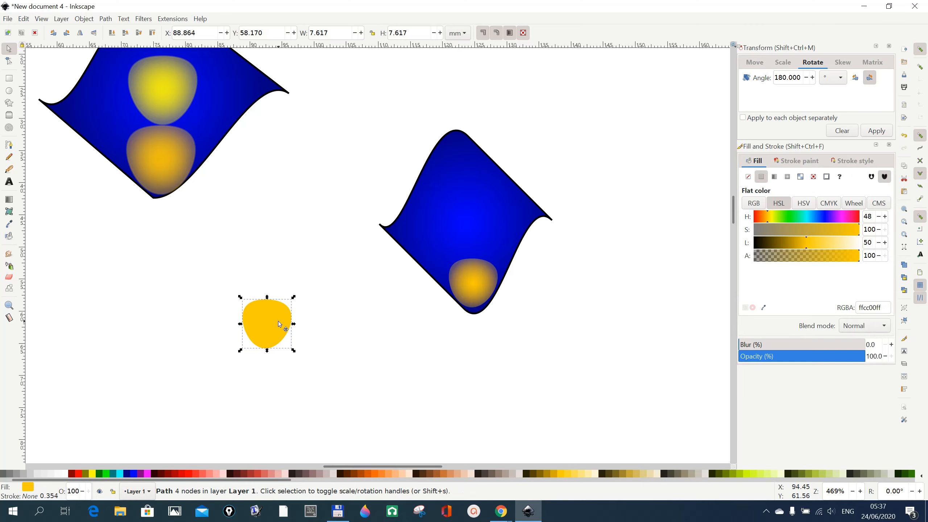
left_click(93, 475)
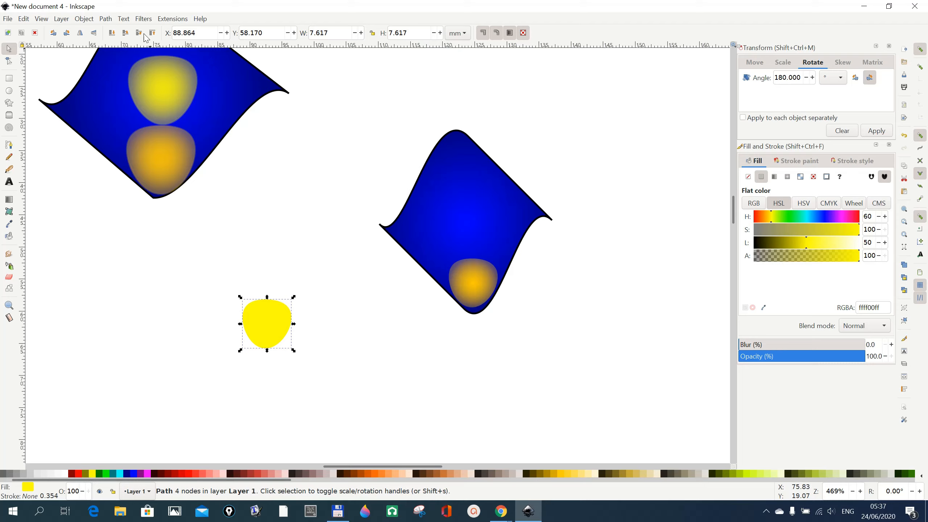
left_click_drag(262, 324, 261, 311)
left_click(261, 310)
left_click(25, 19)
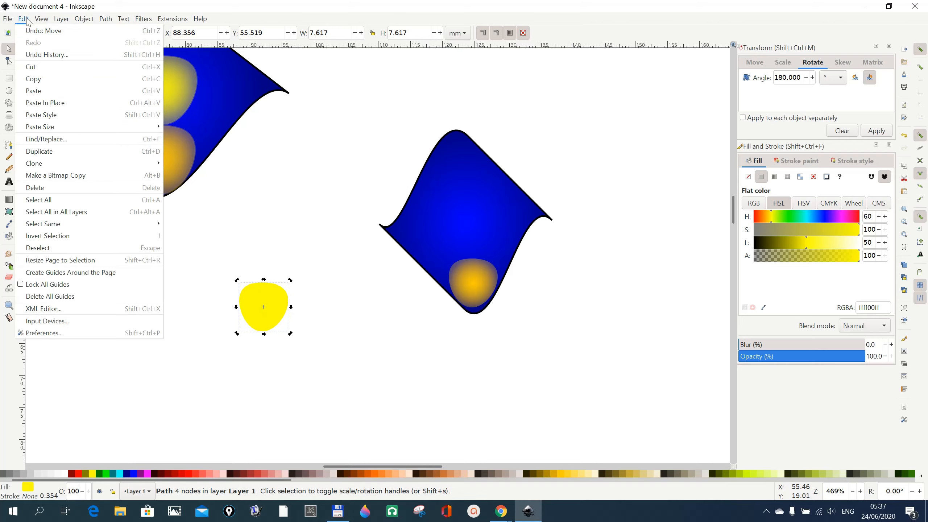
left_click(41, 153)
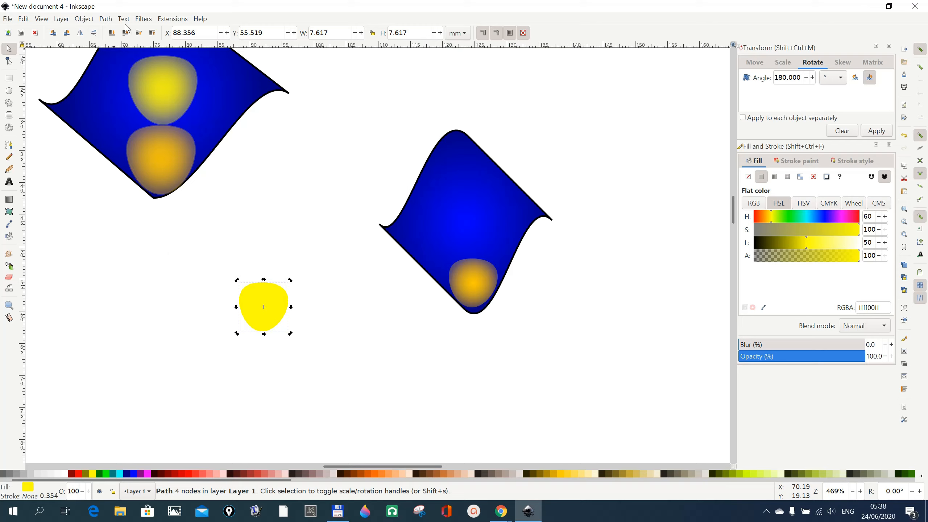
Apply the Evanescent blur filter to the pure yellow duplicate and move it off to the right of the original
left_click(142, 22)
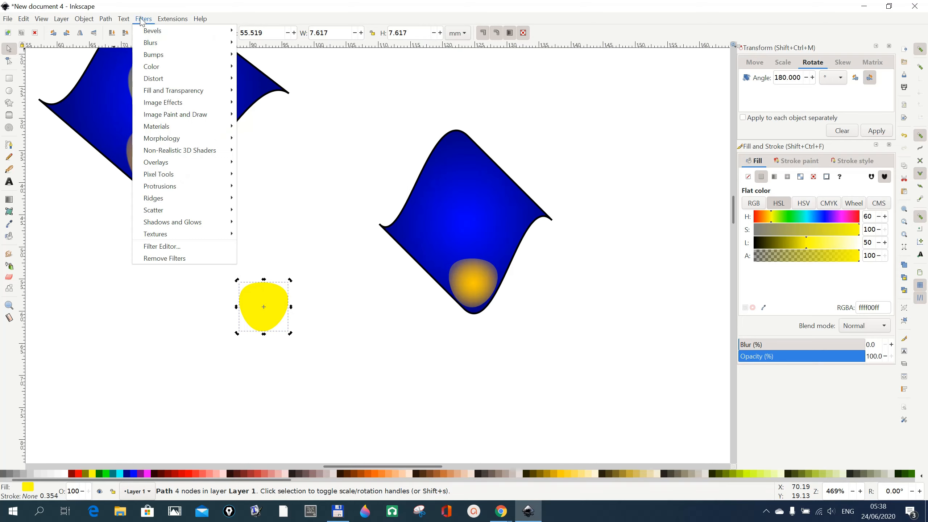
mouse_move(150, 43)
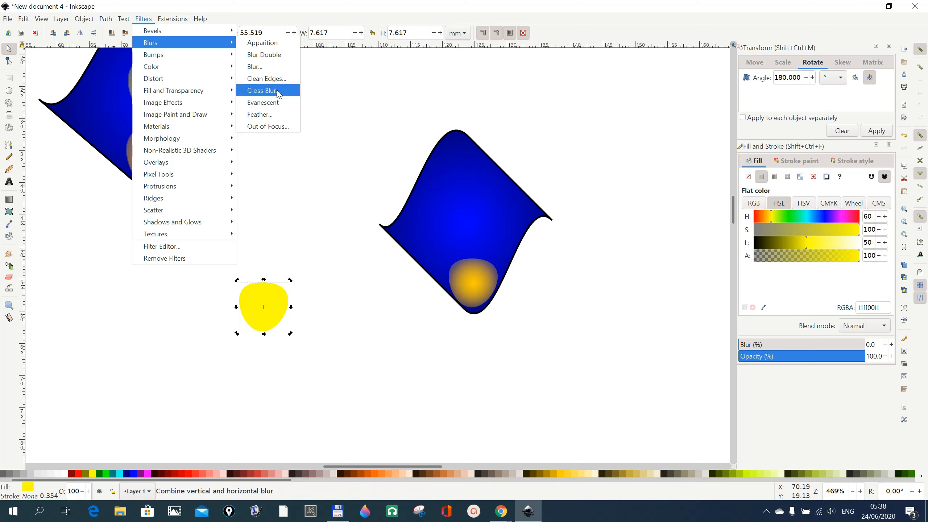
left_click(271, 105)
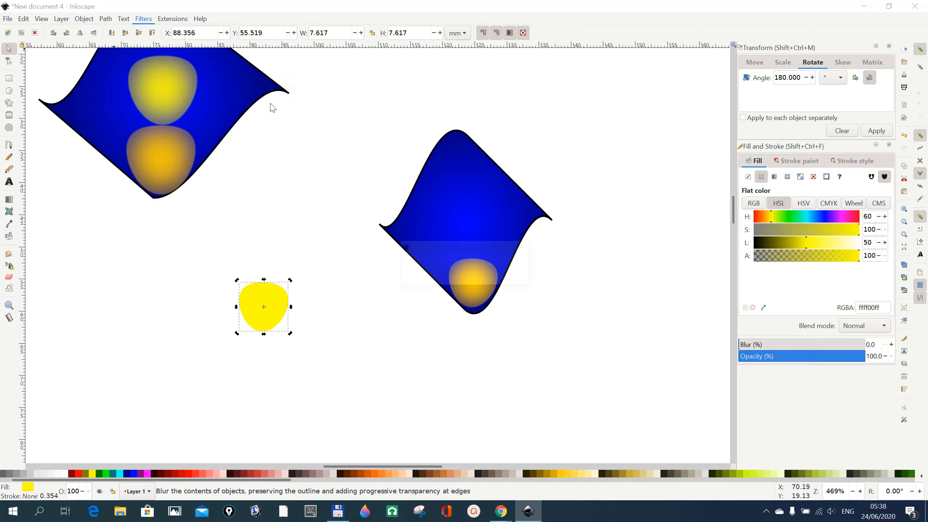
left_click_drag(261, 311, 348, 336)
Give the unblurred pure yellow shape a radial gradient fill and place it exactly over its blurred copy
left_click(269, 316)
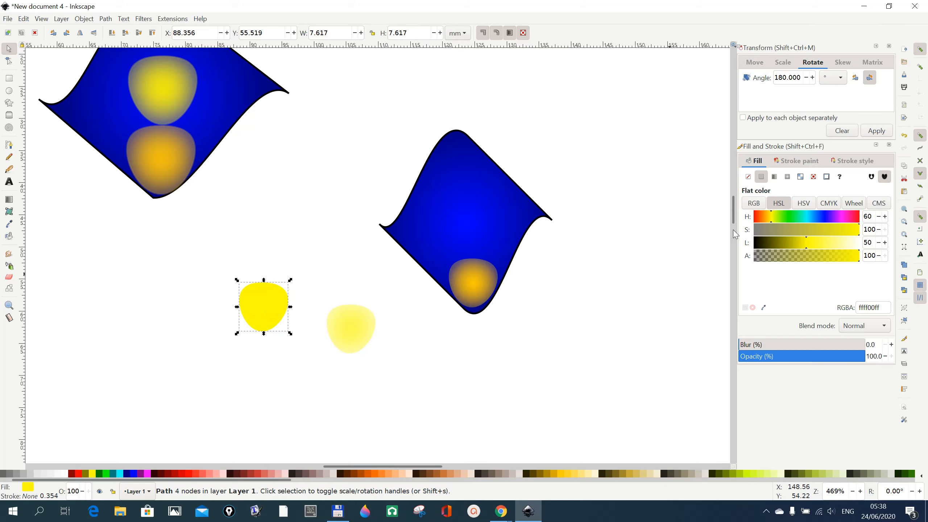
left_click(791, 179)
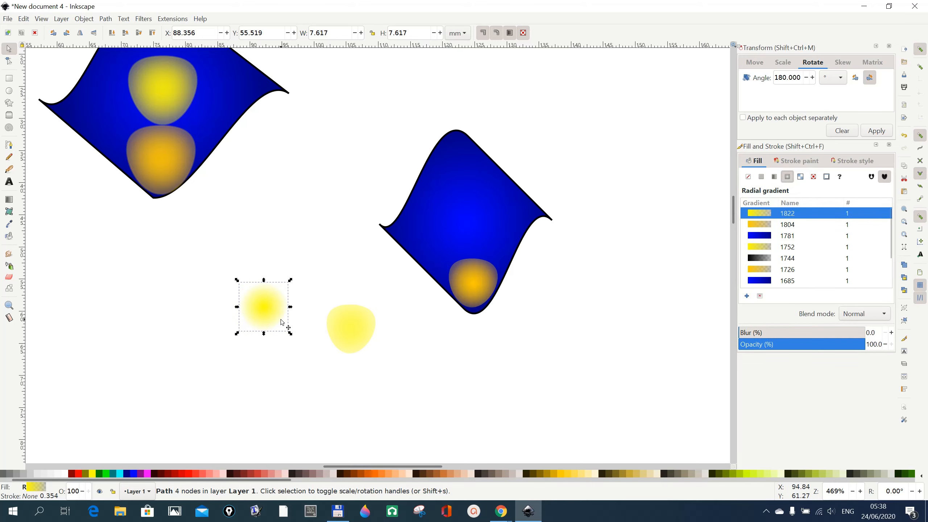
left_click_drag(282, 320, 361, 328)
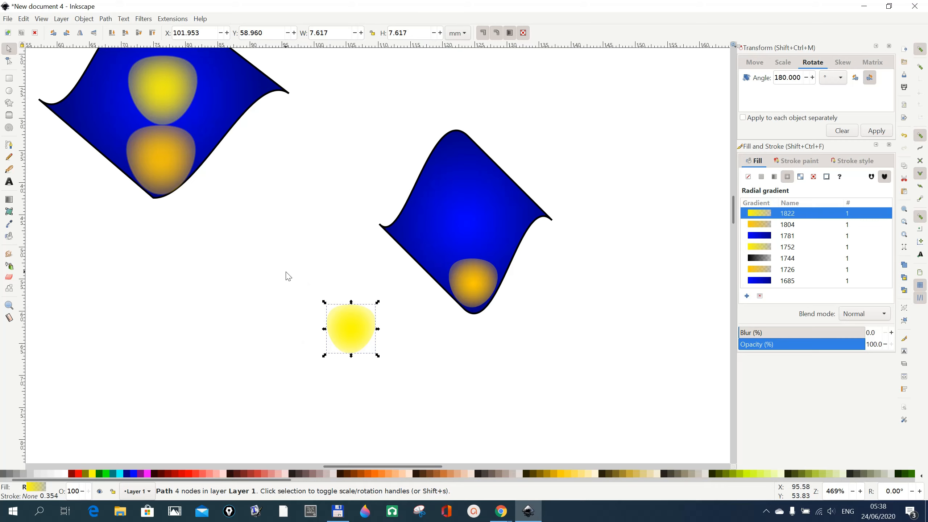
Select the blurred and gradient yellow shapes together, move them directly above the orange shape inside the new blue diamond, and deselect them
left_click_drag(288, 276, 395, 398)
left_click_drag(353, 327, 475, 230)
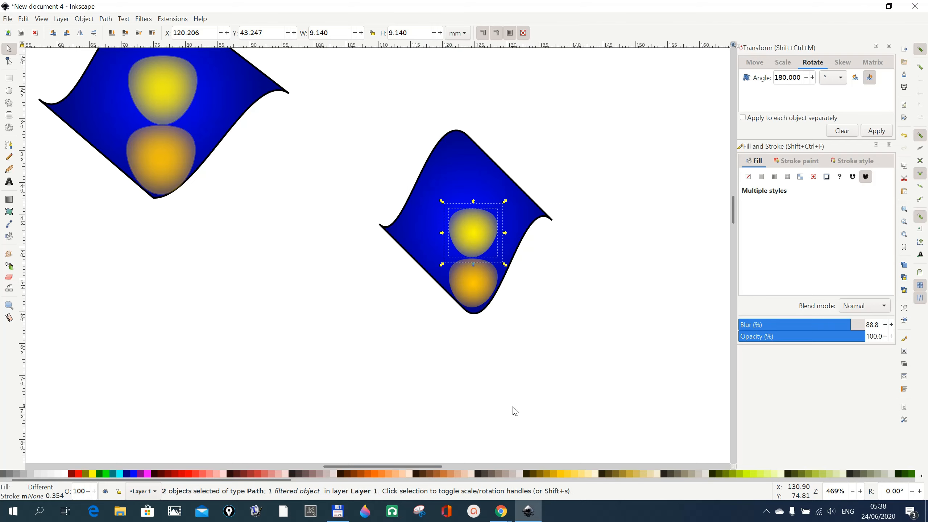
key("Escape")
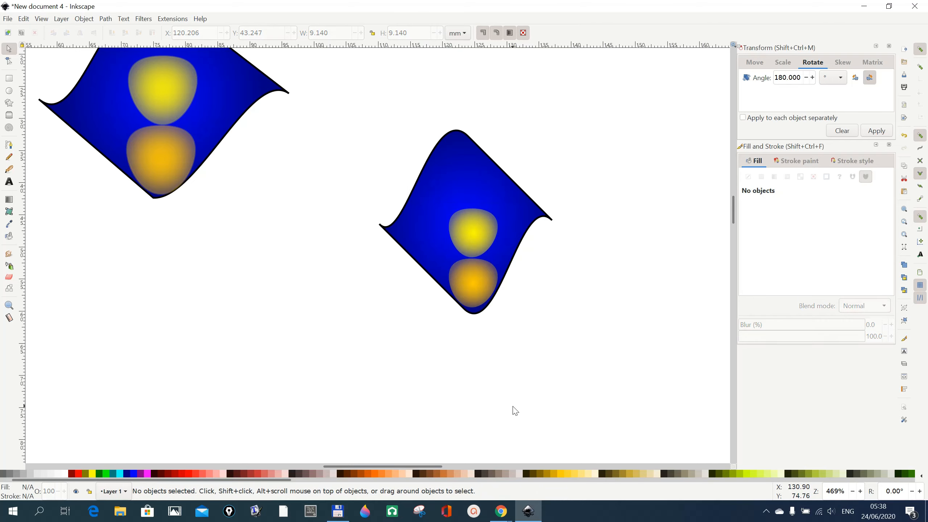